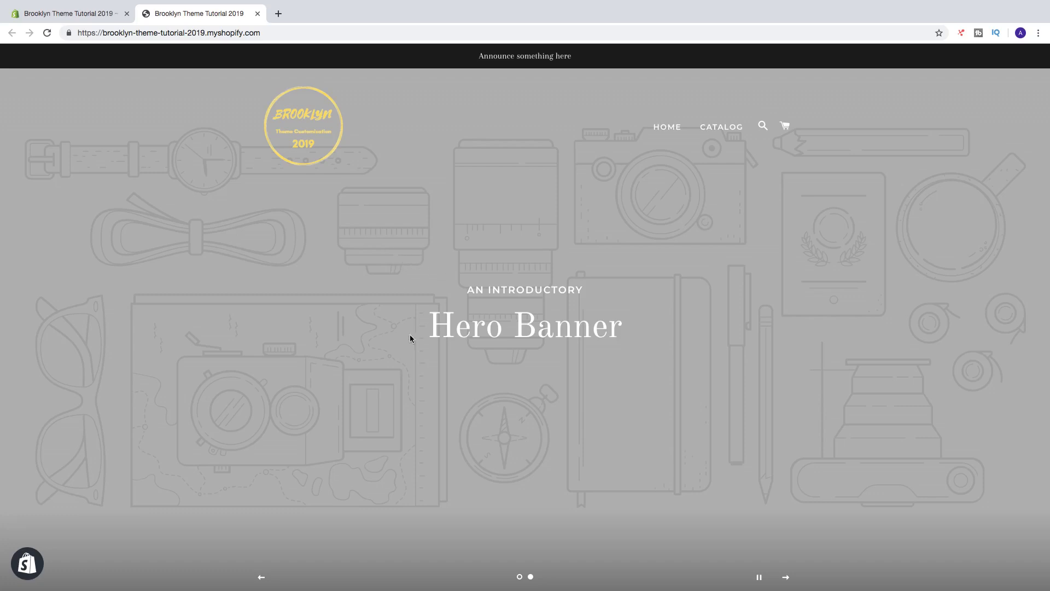
Scroll down and back up the storefront homepage to review the Hero Banner slideshow
scroll(426, 361, down, 5)
scroll(426, 361, up, 5)
Go back to the store admin and open the Brooklyn theme in the theme editor
click(79, 15)
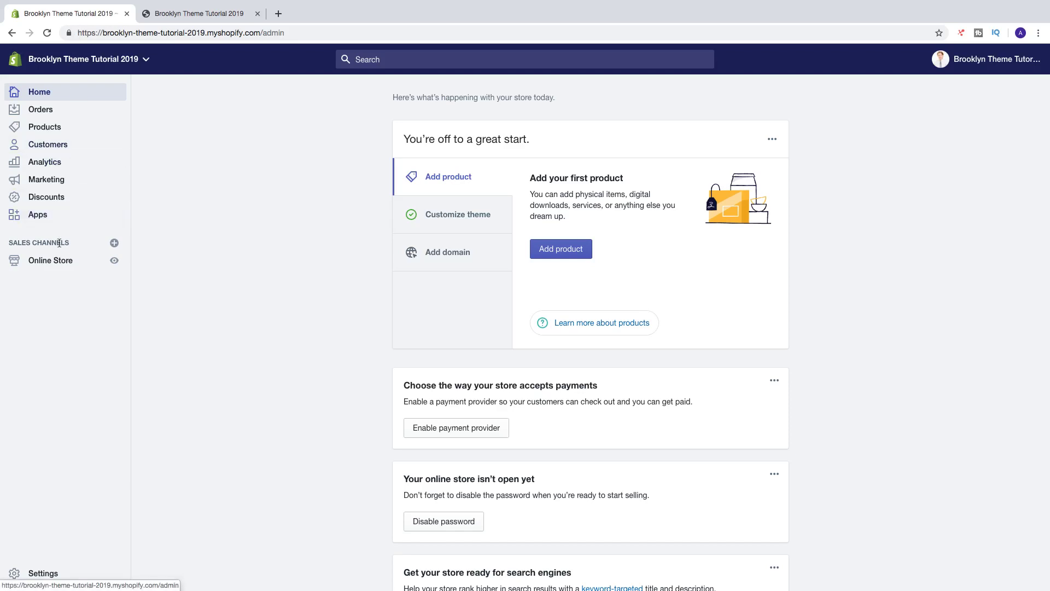
click(50, 261)
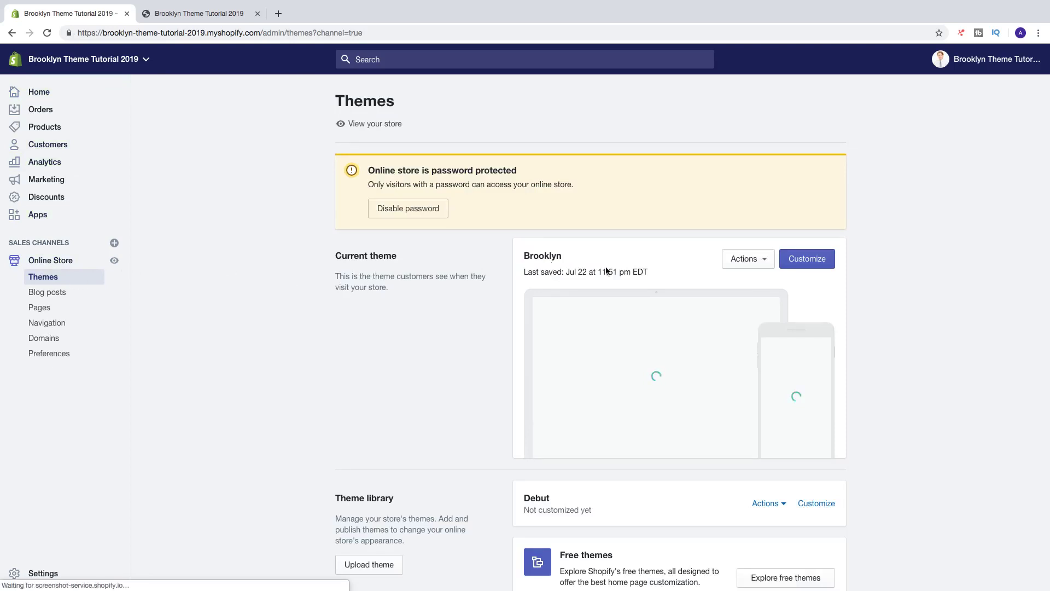
click(799, 268)
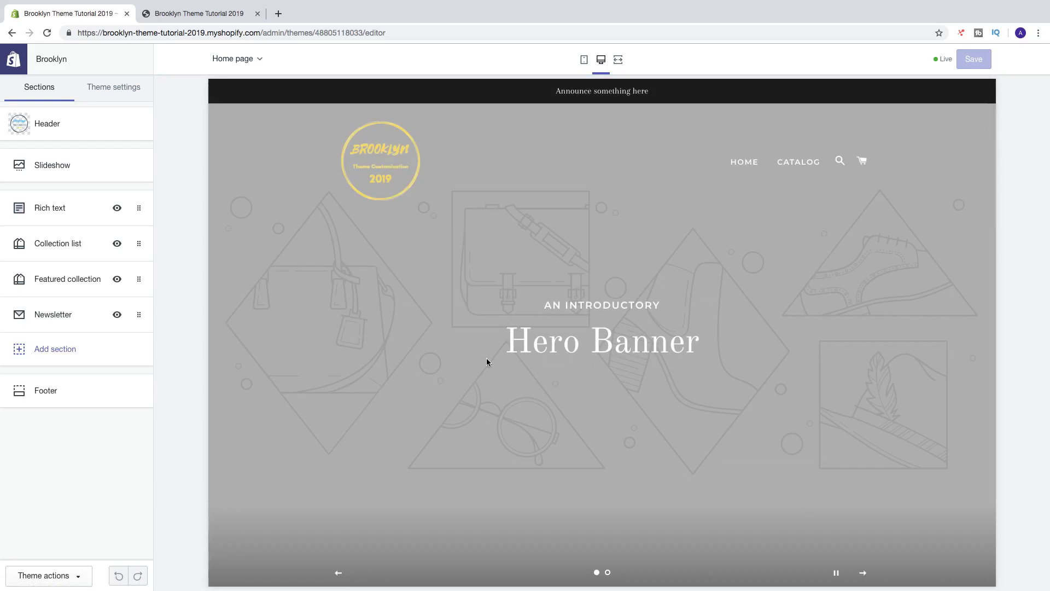
click(62, 167)
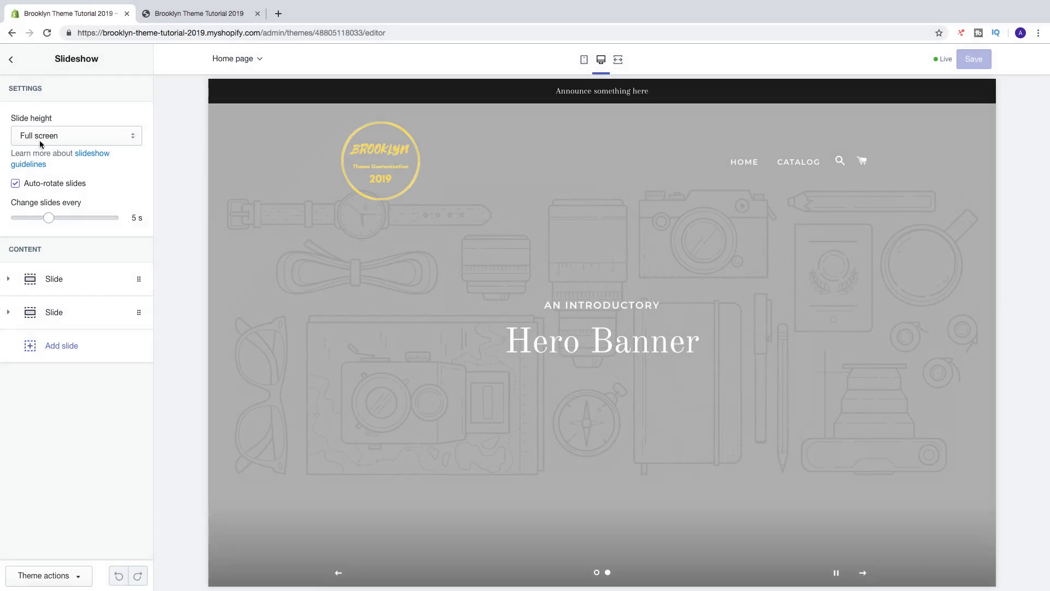
click(62, 141)
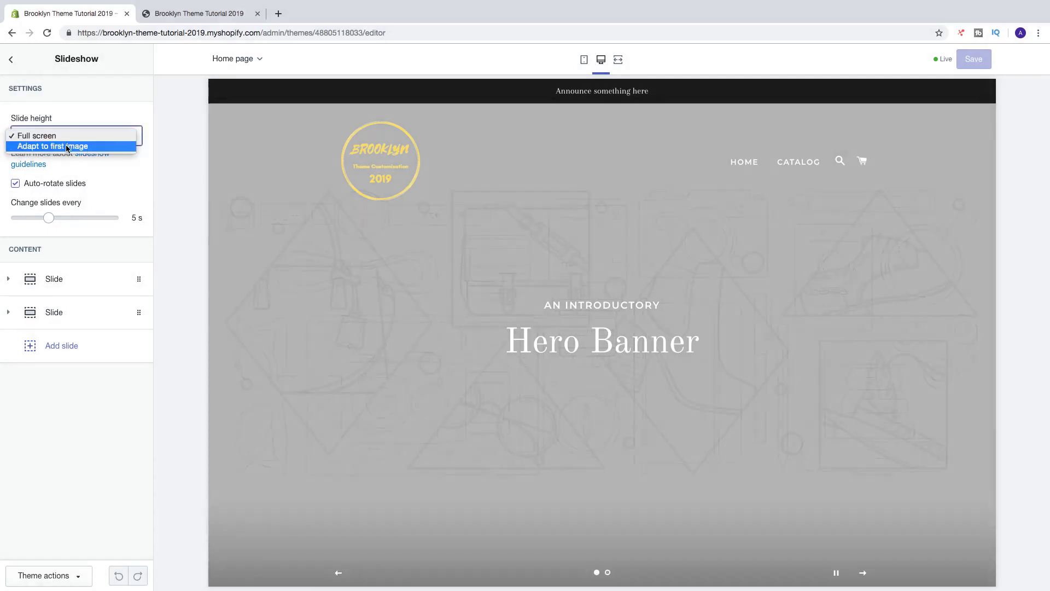
click(67, 147)
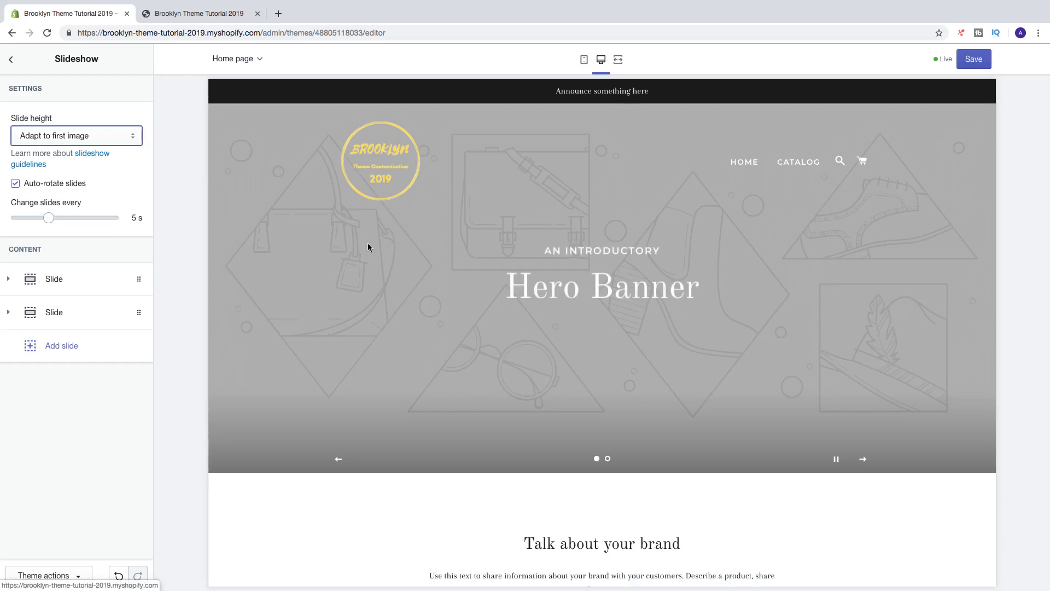
click(95, 140)
click(94, 126)
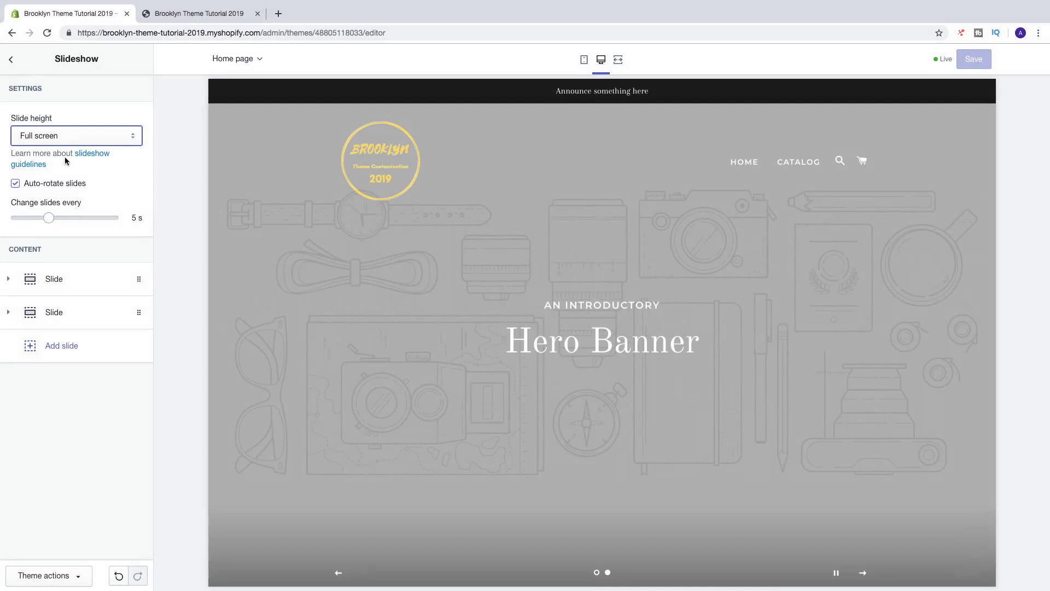
click(85, 157)
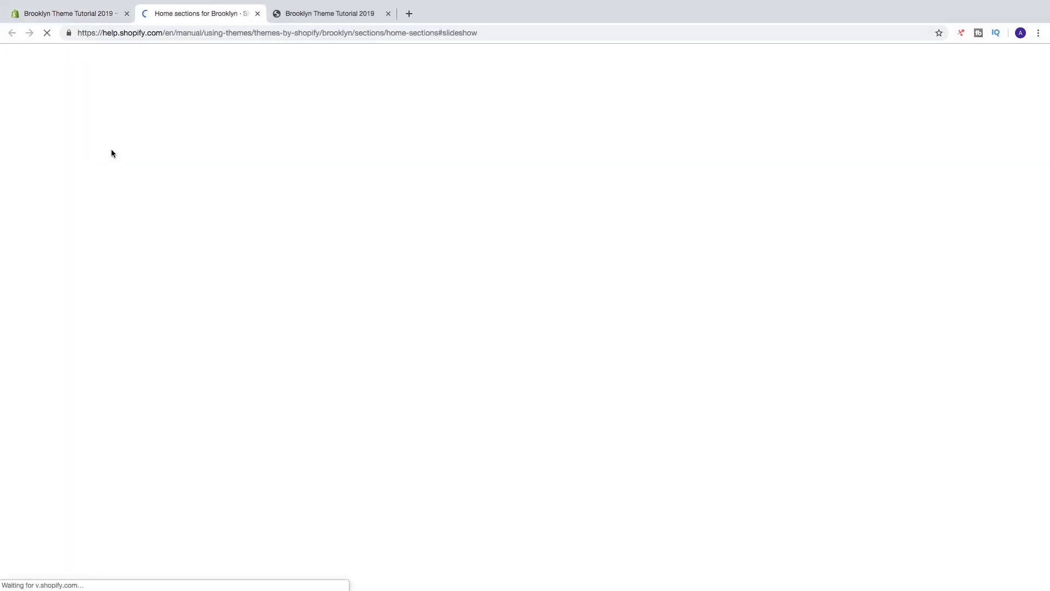
Read through the Brooklyn slideshow settings guide, then go back to the theme editor
scroll(481, 291, down, 5)
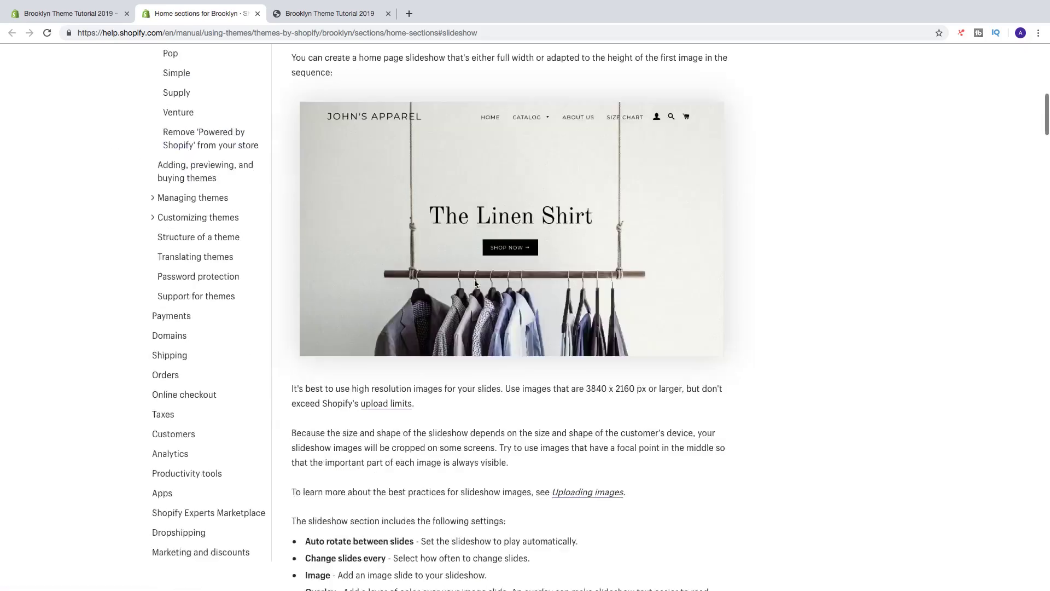
scroll(481, 291, down, 2)
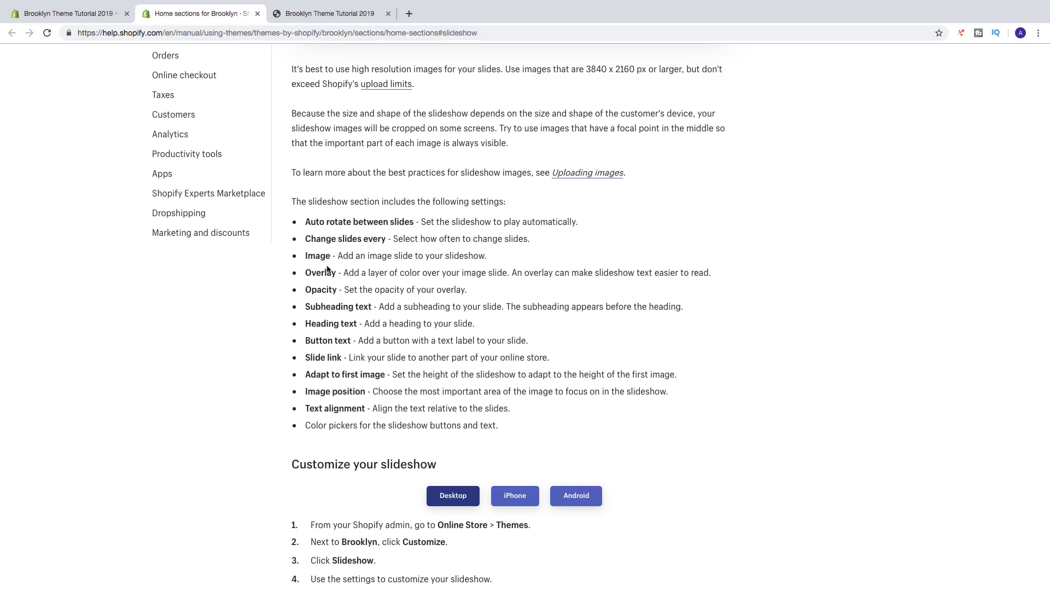
scroll(334, 284, down, 3)
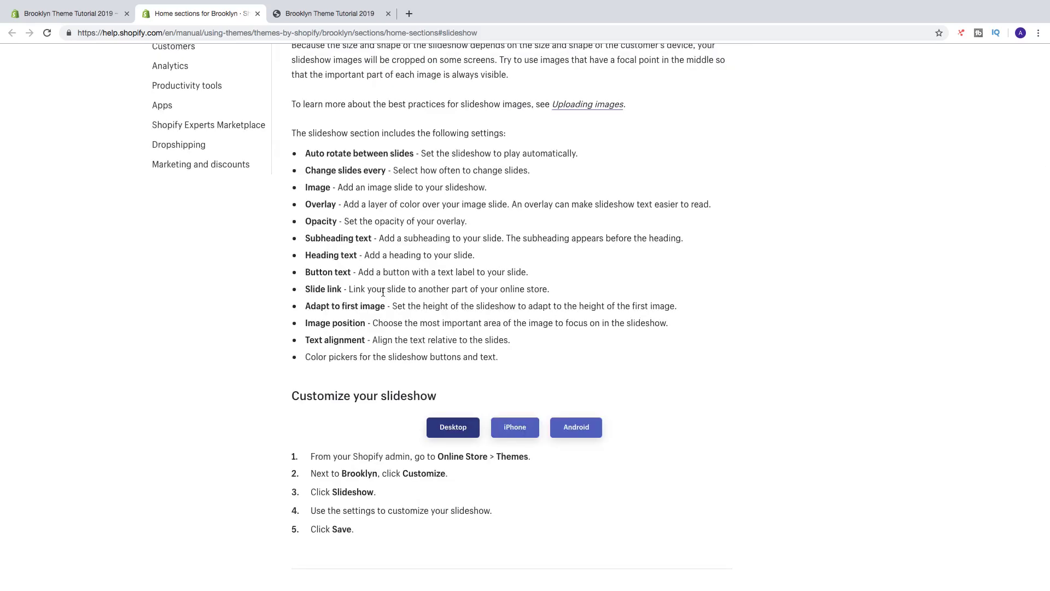
click(77, 11)
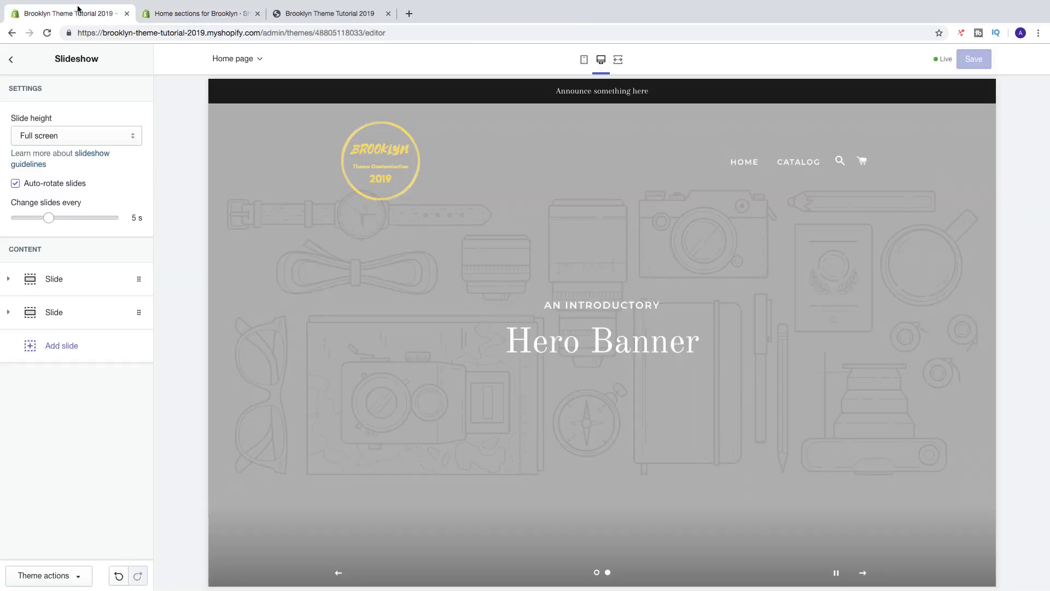
click(15, 185)
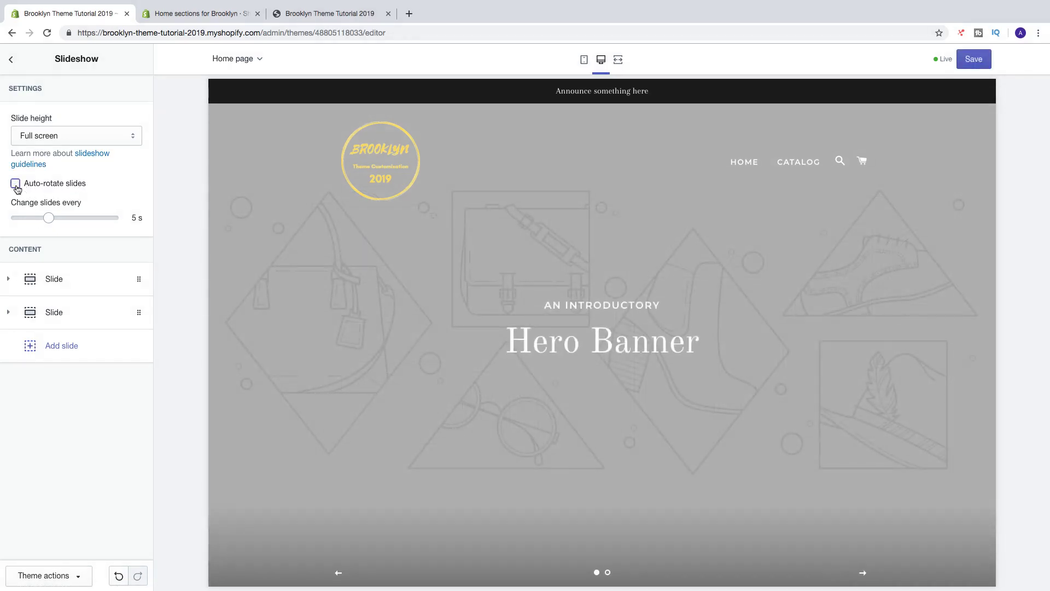
click(16, 186)
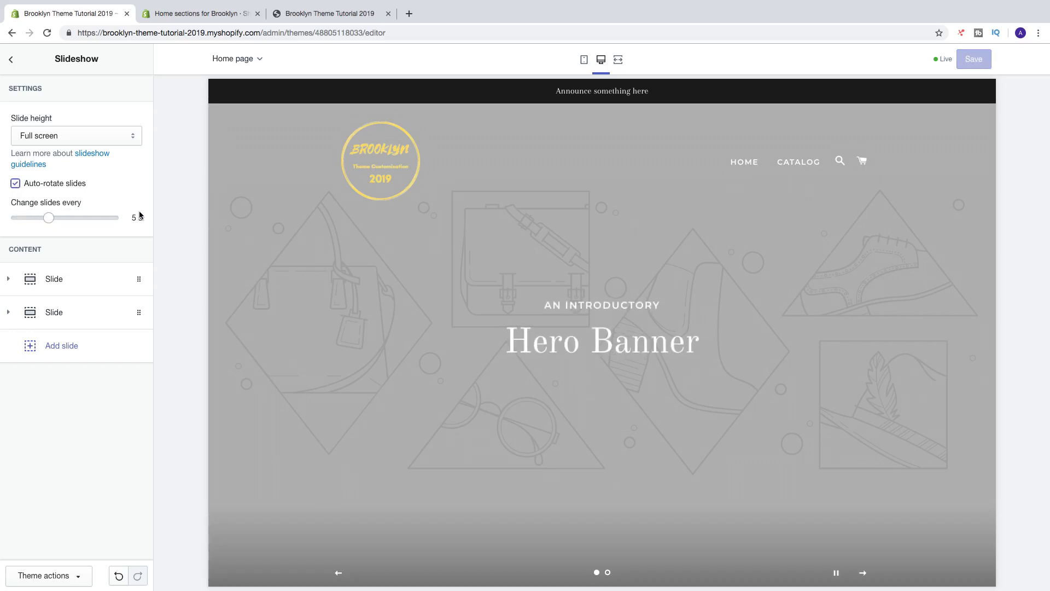
drag(51, 219, 152, 216)
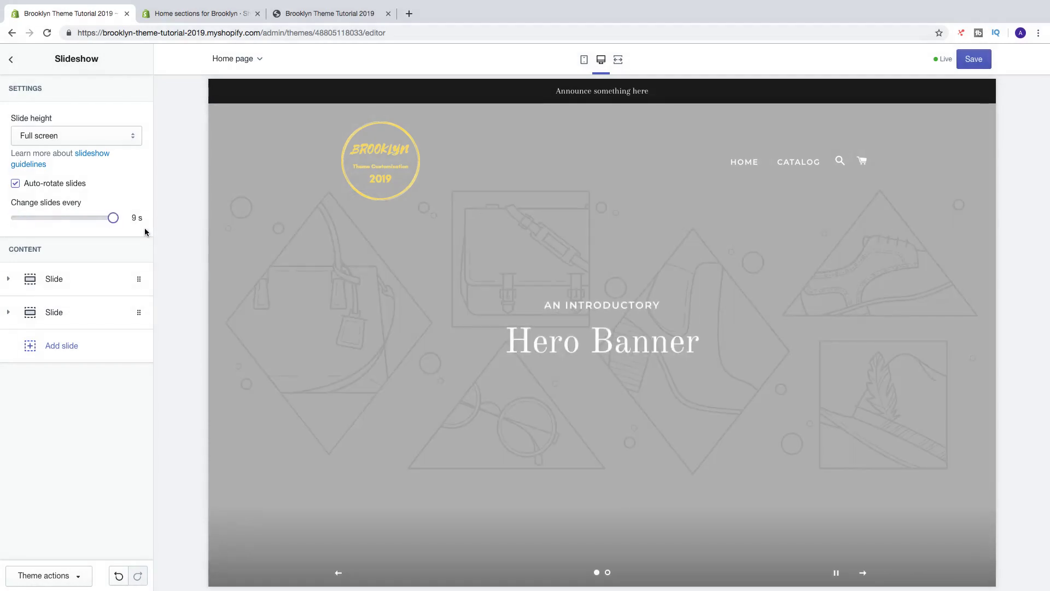
drag(113, 217, 15, 218)
drag(17, 218, 47, 219)
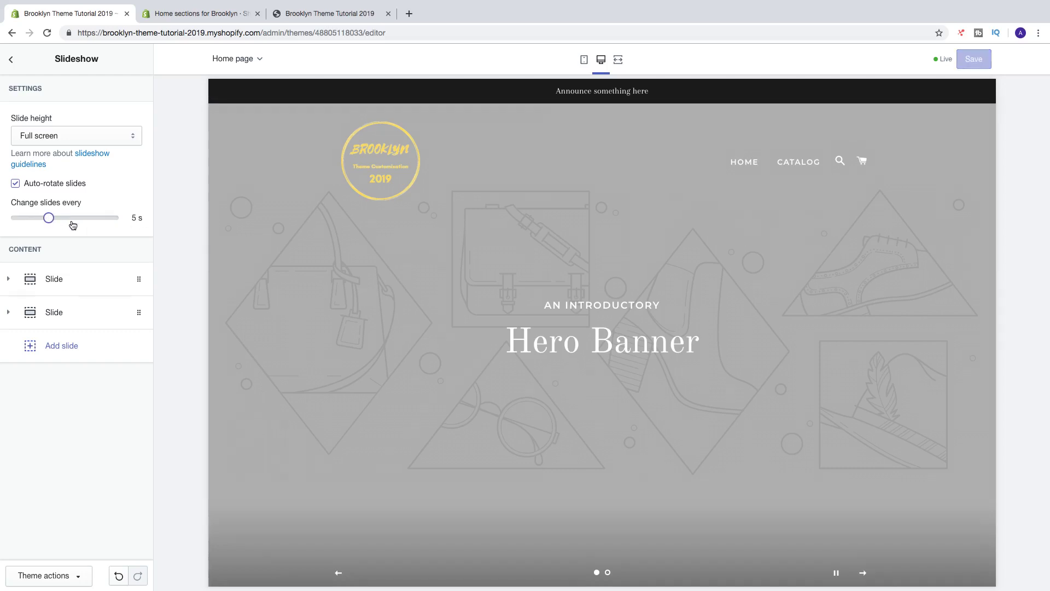
Expand the first slide's settings and start choosing its image, dismissing the computer upload dialog
click(56, 280)
scroll(82, 311, down, 2)
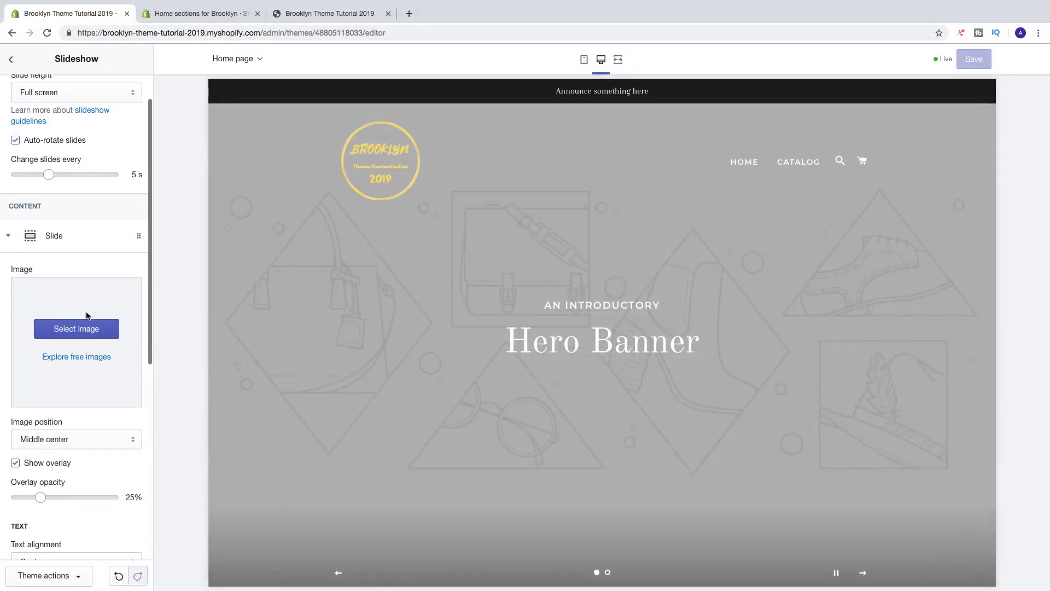
click(70, 315)
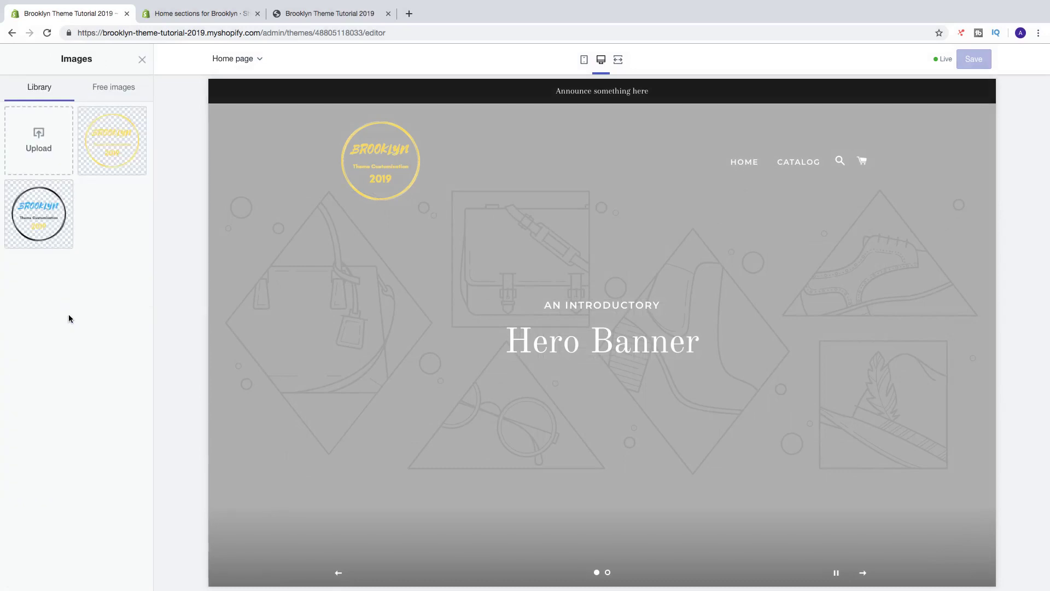
click(38, 143)
click(650, 270)
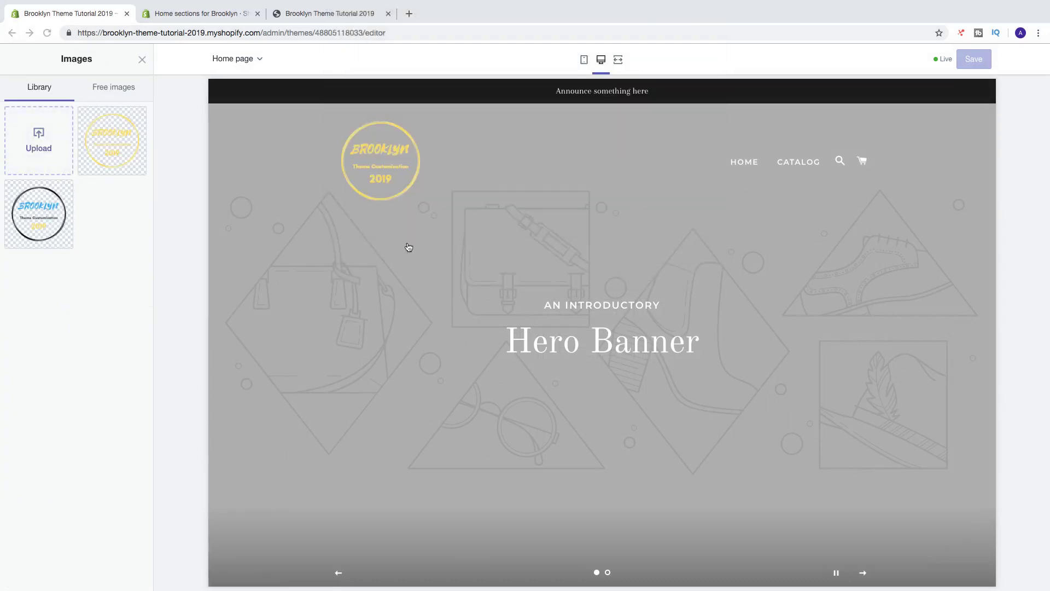
Use the free Men's Fashion photo of hands with rings as the first slide's image
click(118, 87)
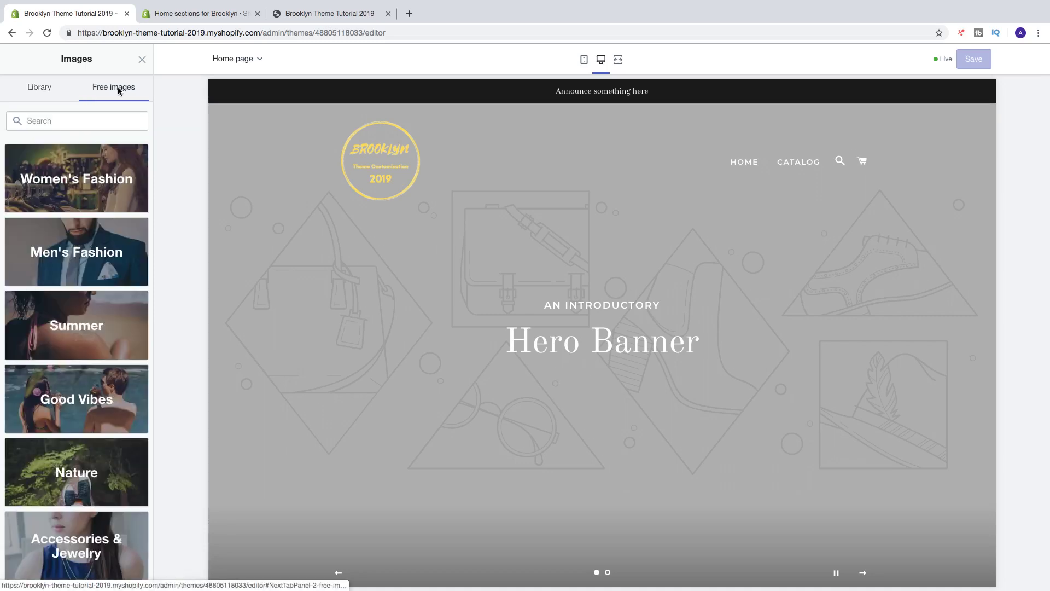
scroll(84, 198, down, 3)
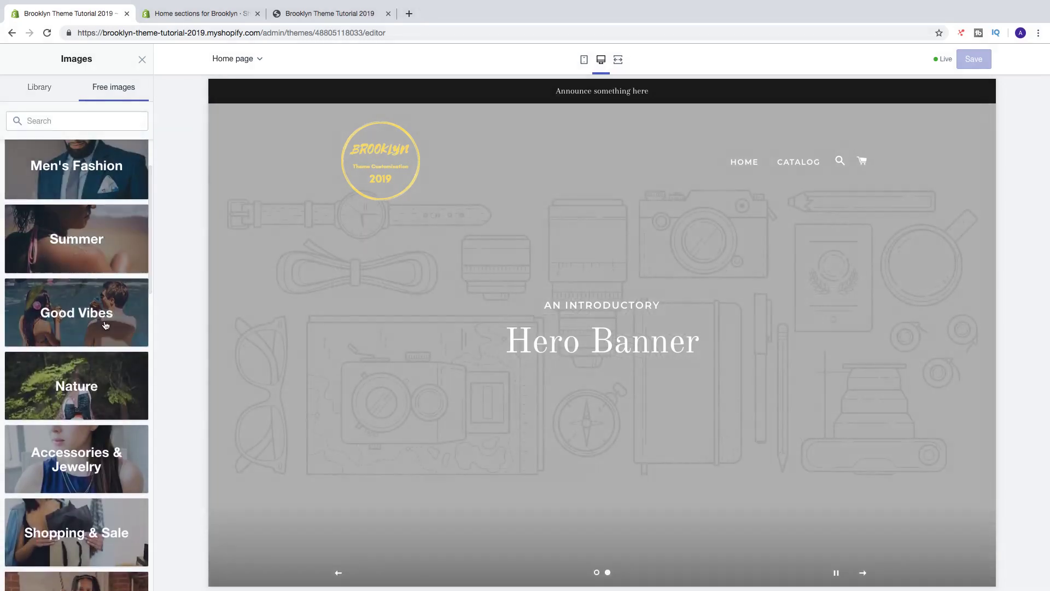
scroll(93, 328, down, 3)
scroll(95, 350, down, 10)
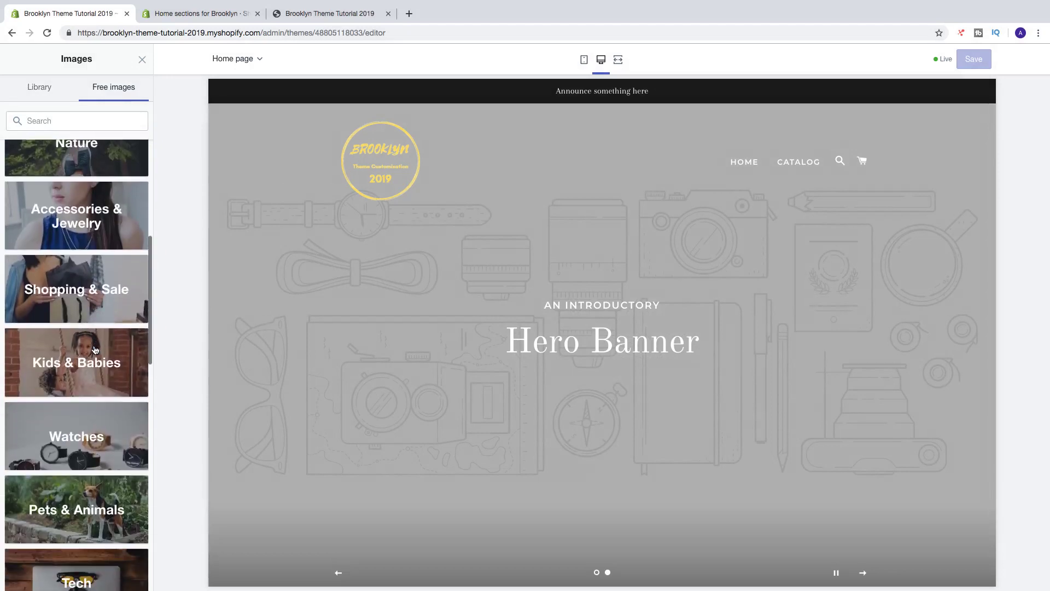
scroll(96, 352, up, 15)
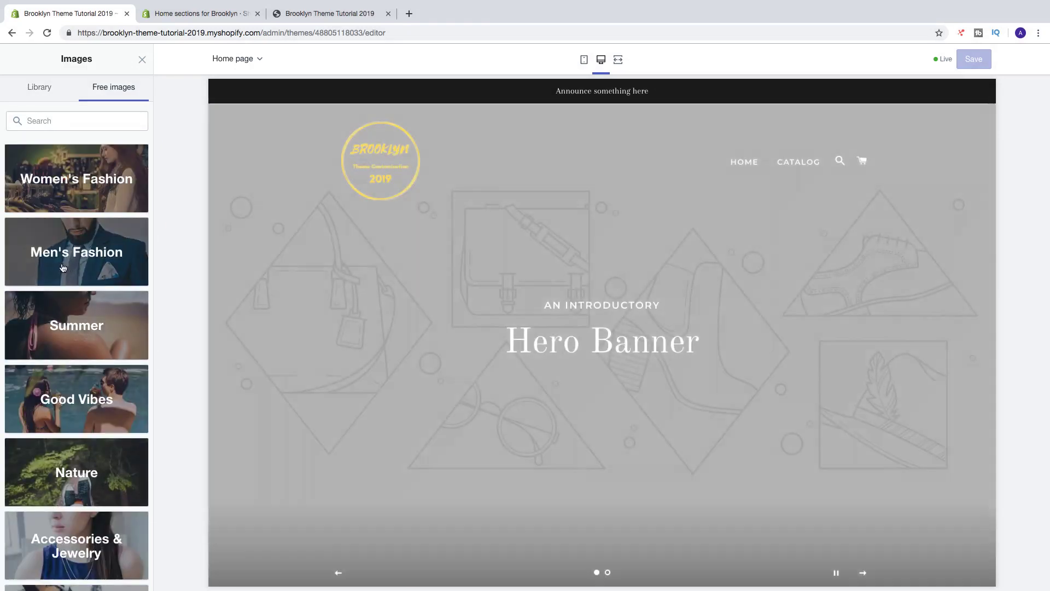
click(64, 265)
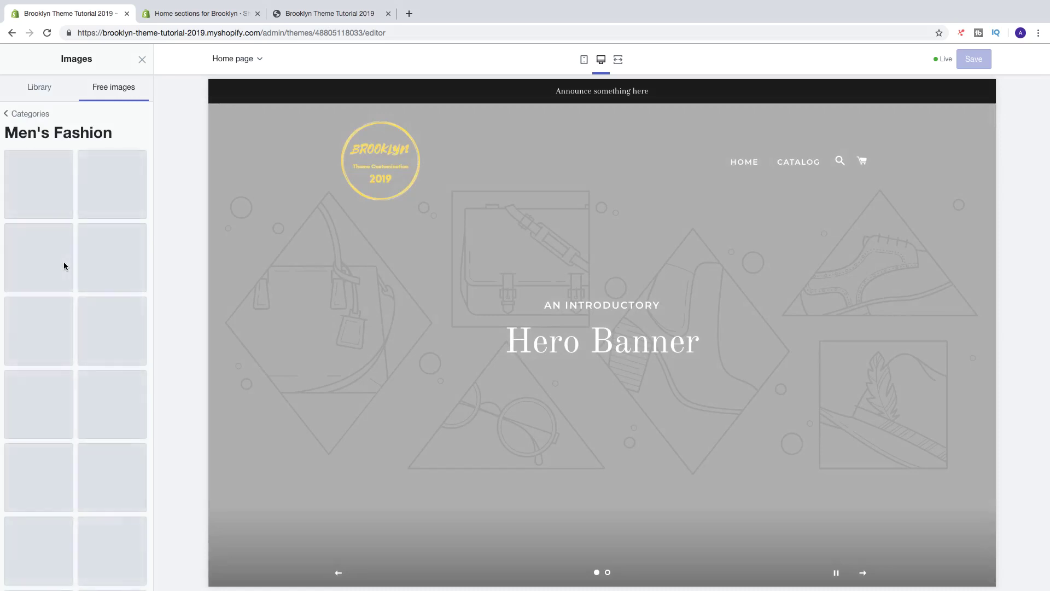
scroll(99, 297, down, 10)
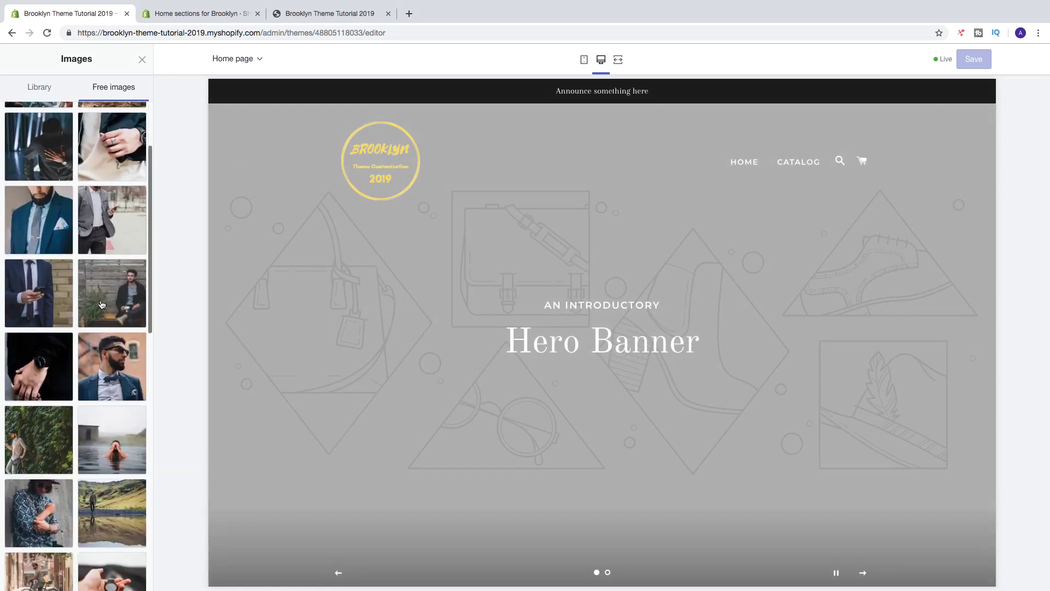
scroll(101, 311, down, 3)
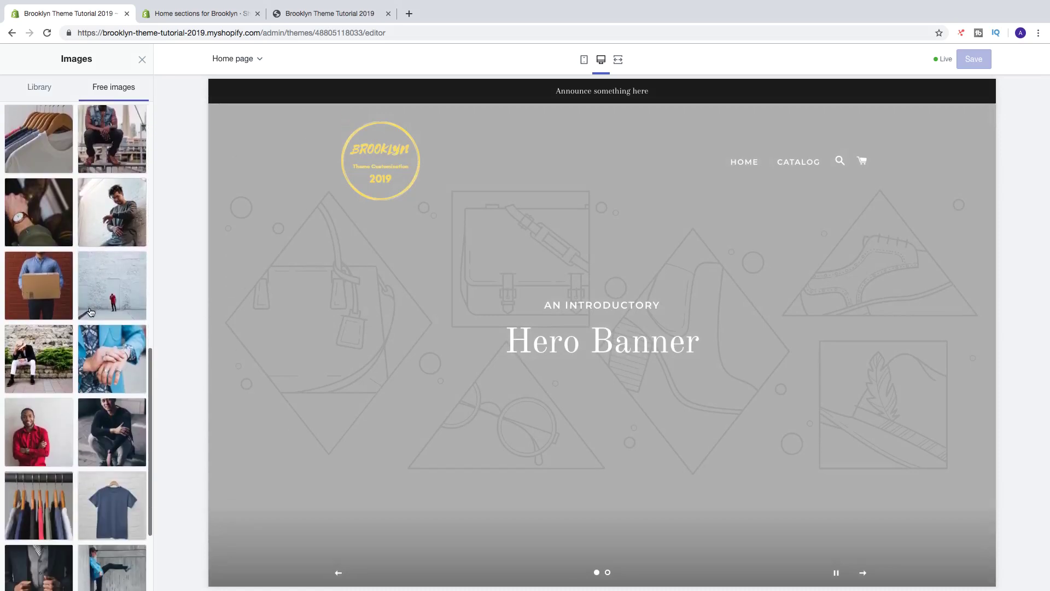
click(110, 359)
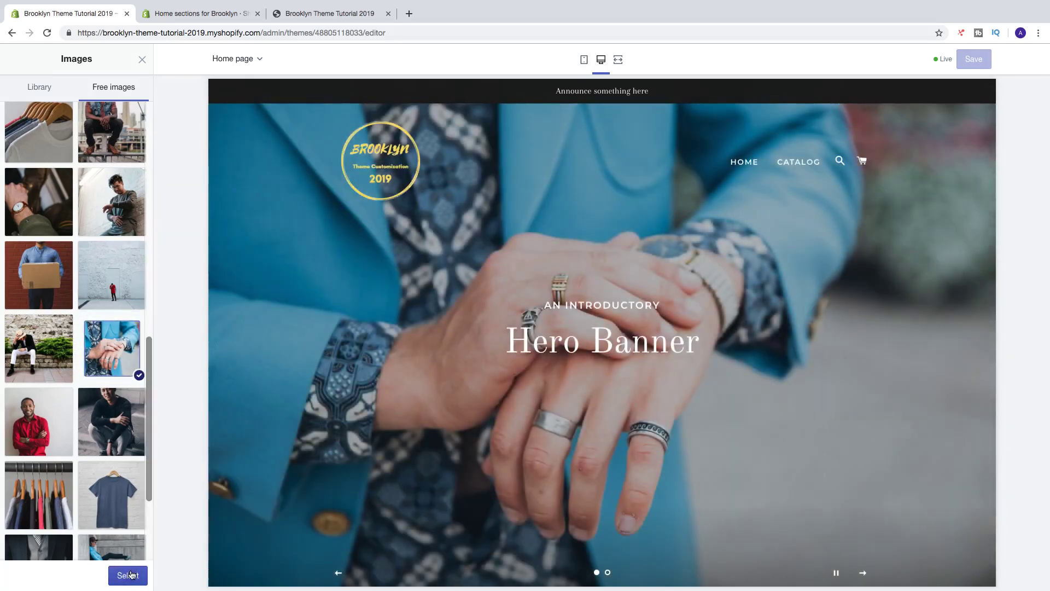
click(128, 573)
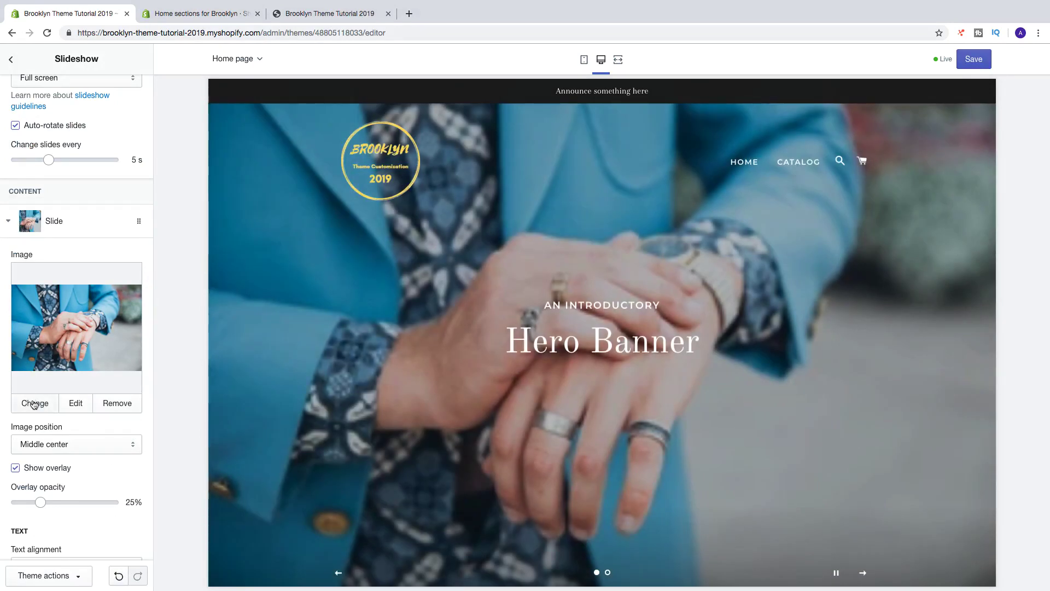
Replace the slide image's alt text with 'Men's fashion' and save it
click(72, 409)
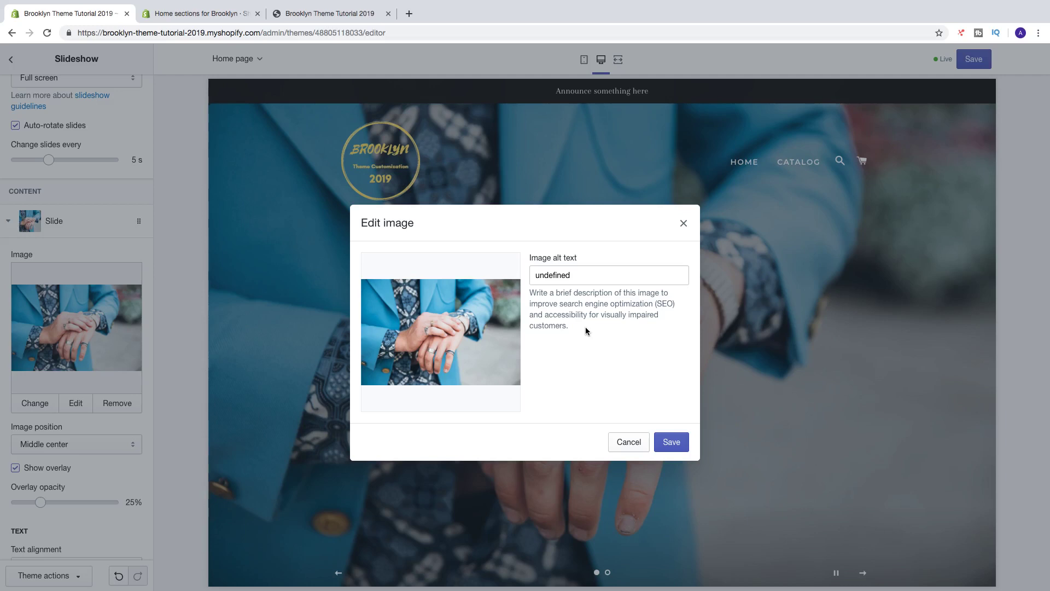
double_click(572, 275)
text(Men's fashion)
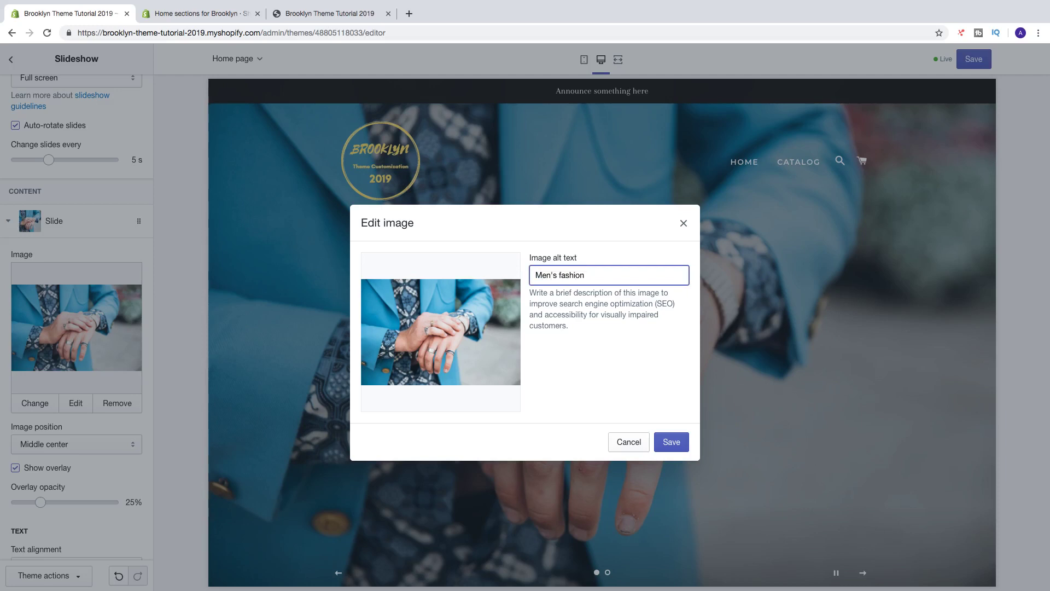
click(684, 440)
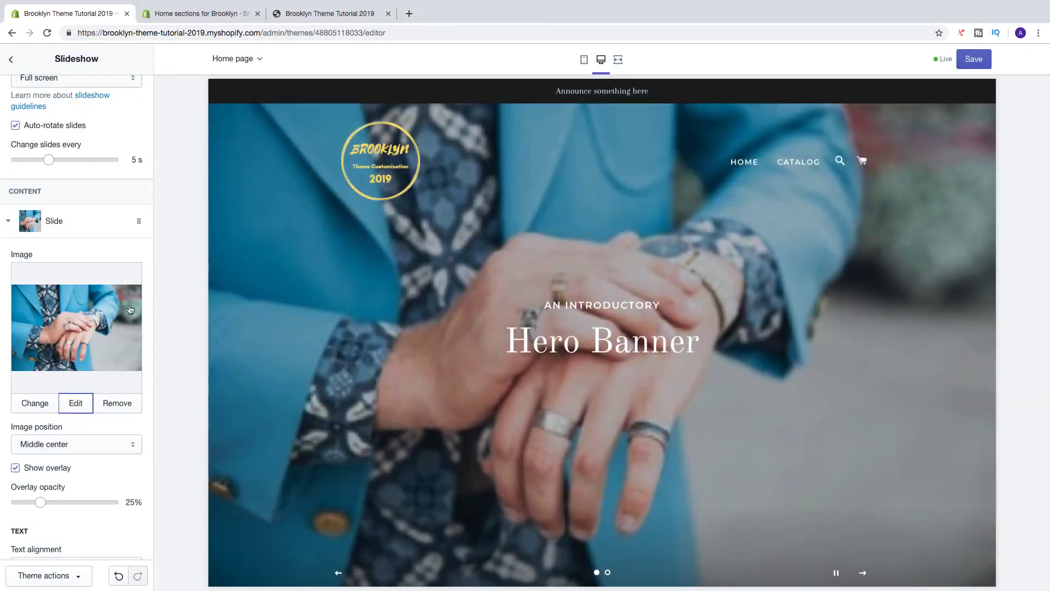
scroll(109, 394, down, 2)
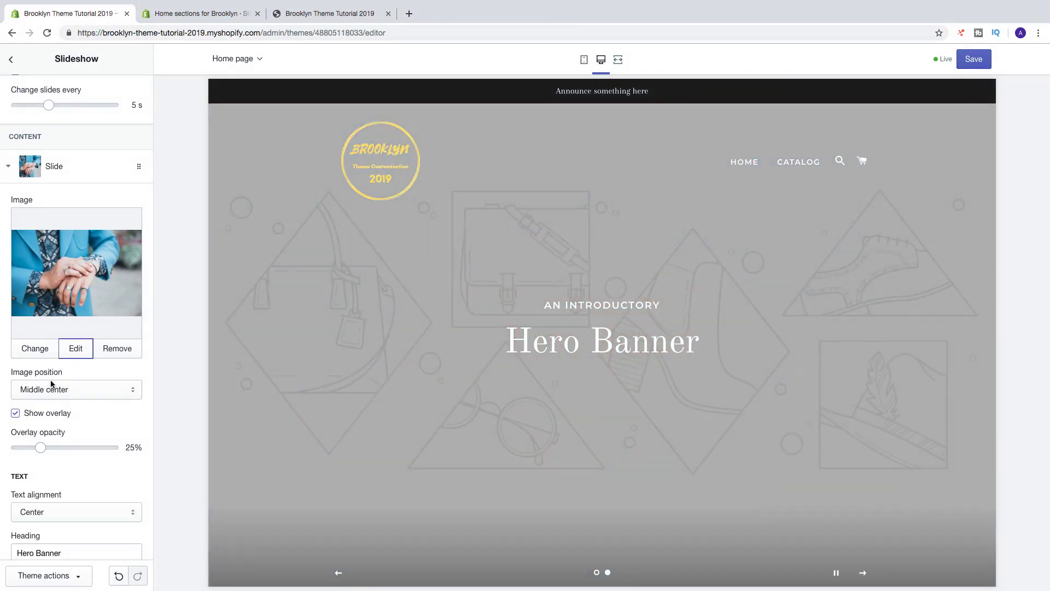
click(47, 391)
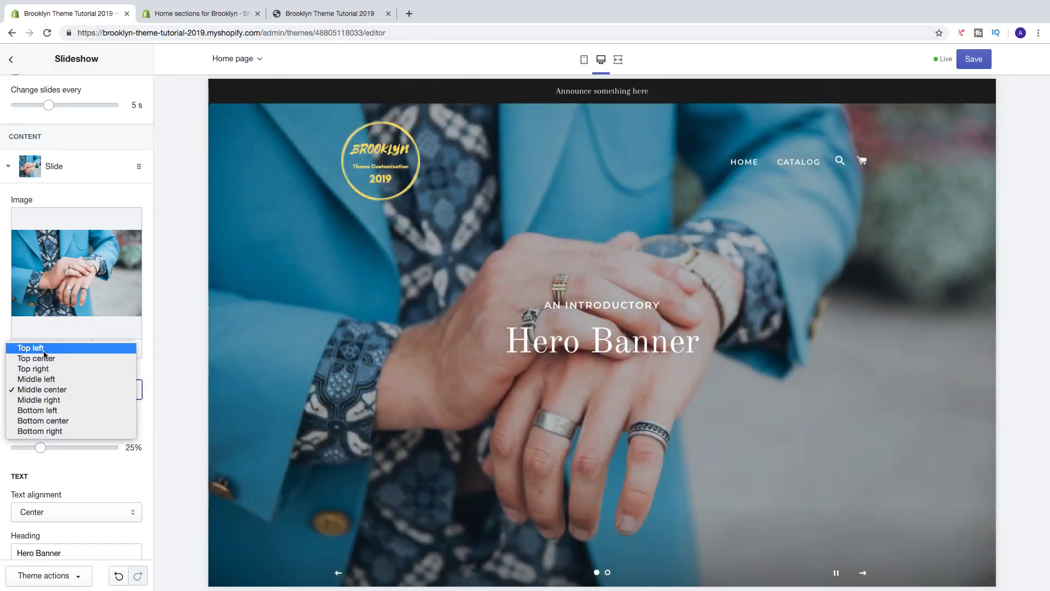
click(45, 350)
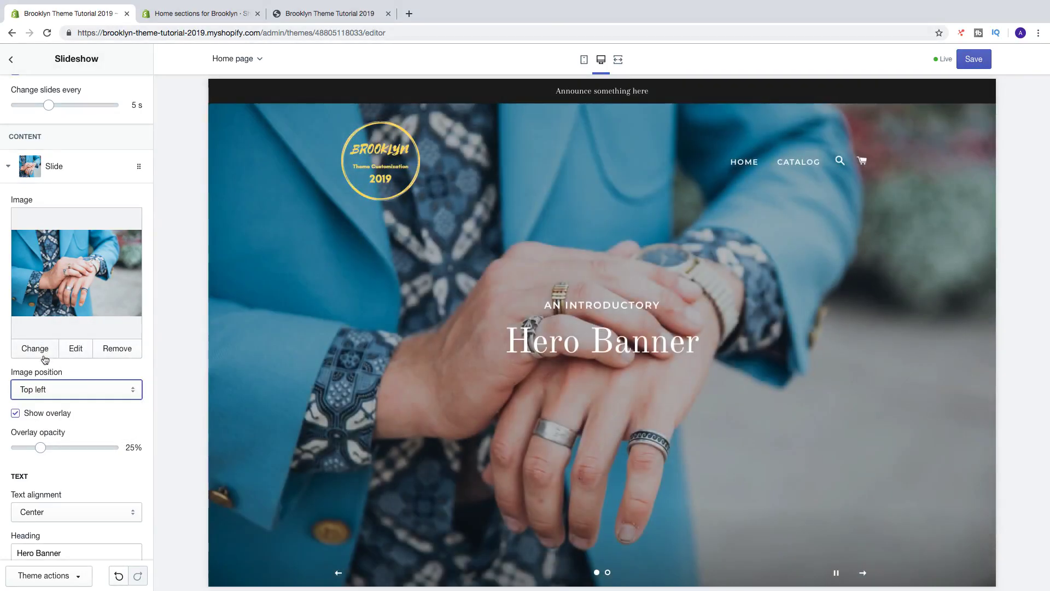
click(40, 389)
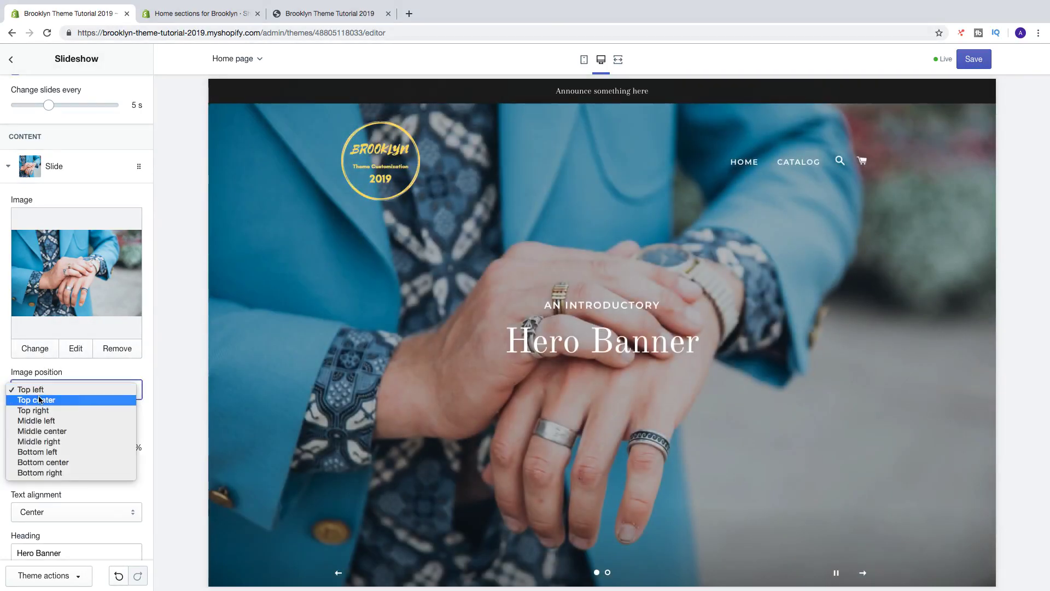
click(34, 397)
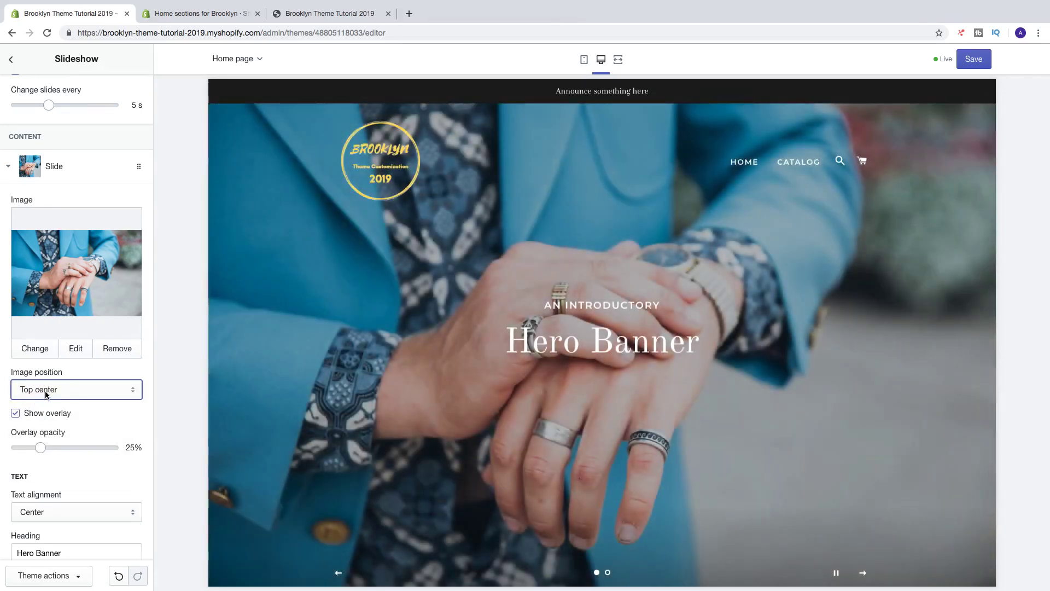
click(47, 392)
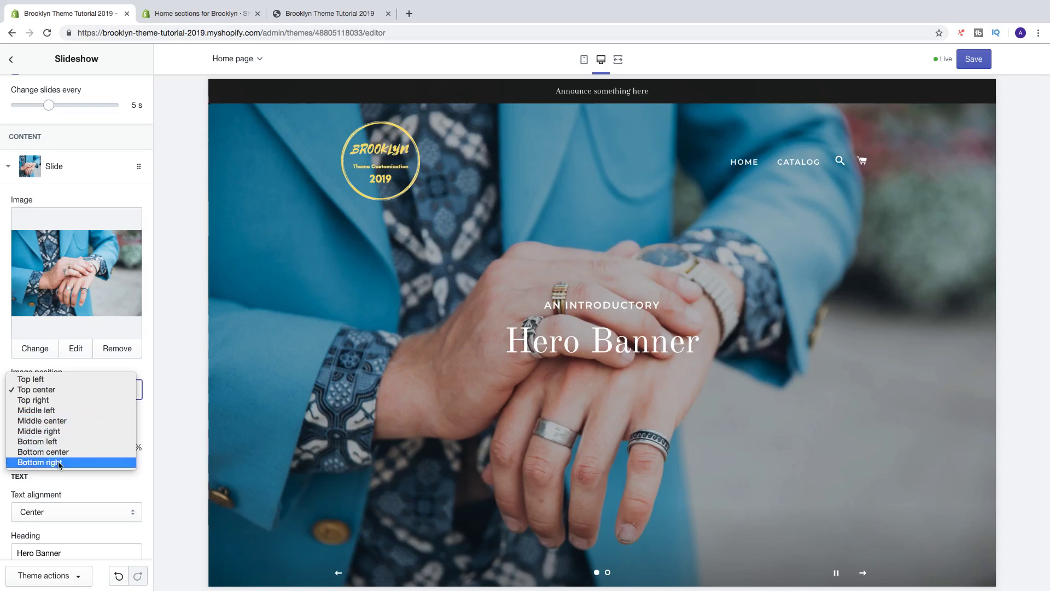
click(48, 422)
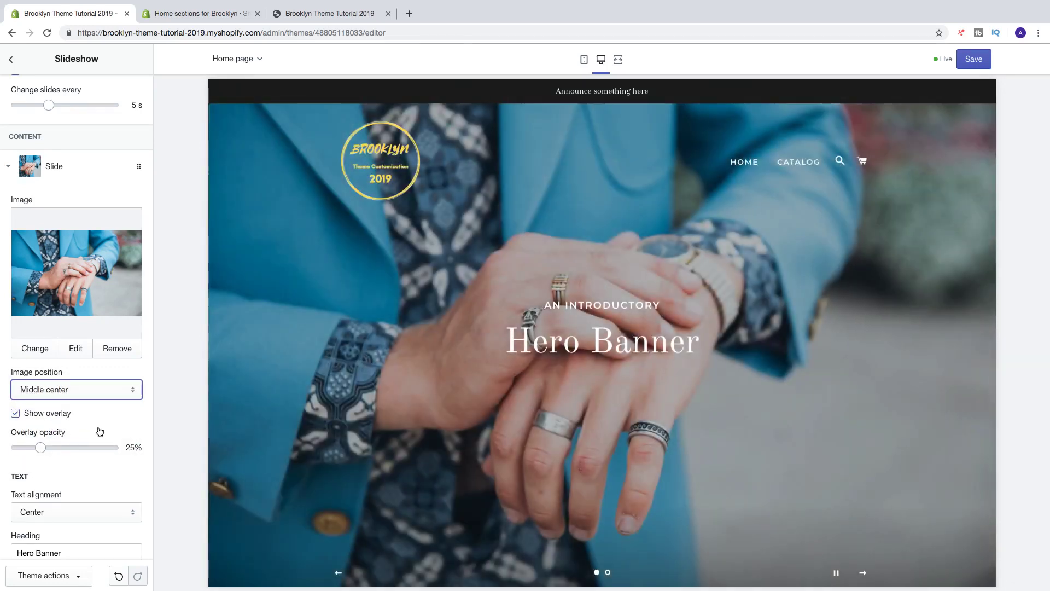
scroll(100, 432, down, 1)
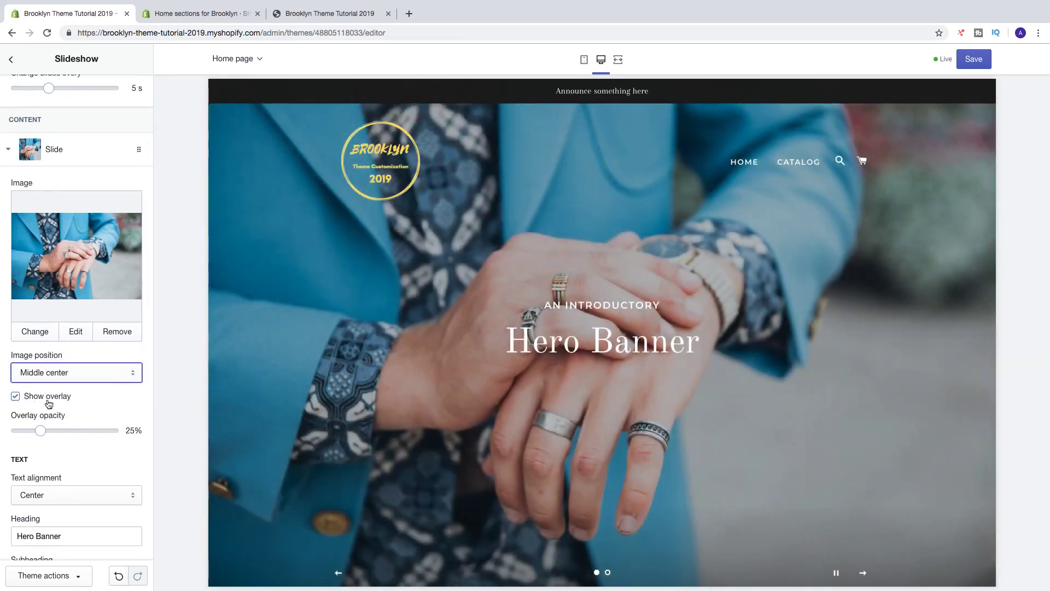
click(16, 399)
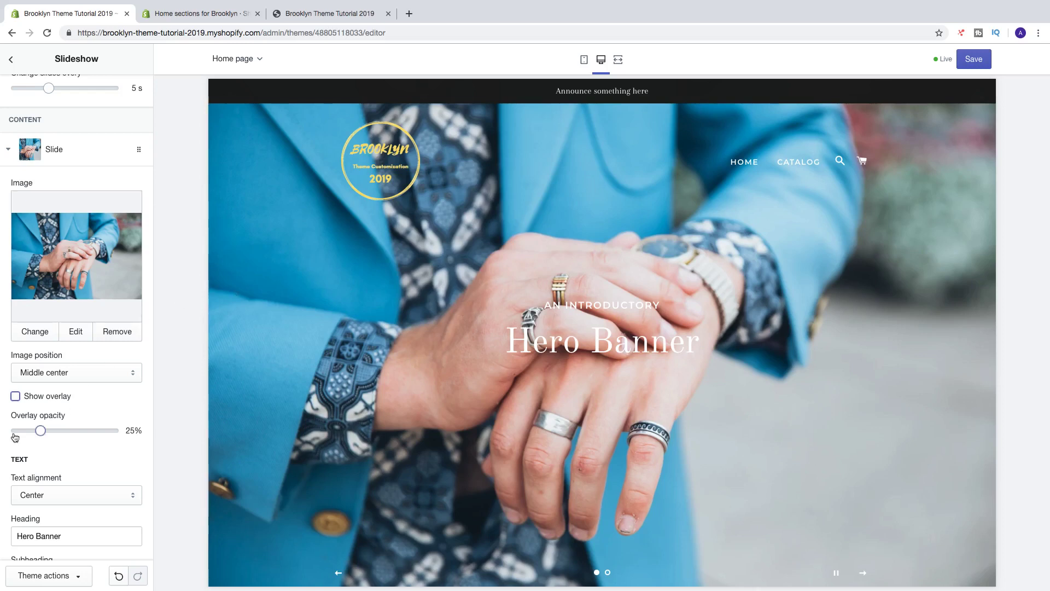
click(16, 397)
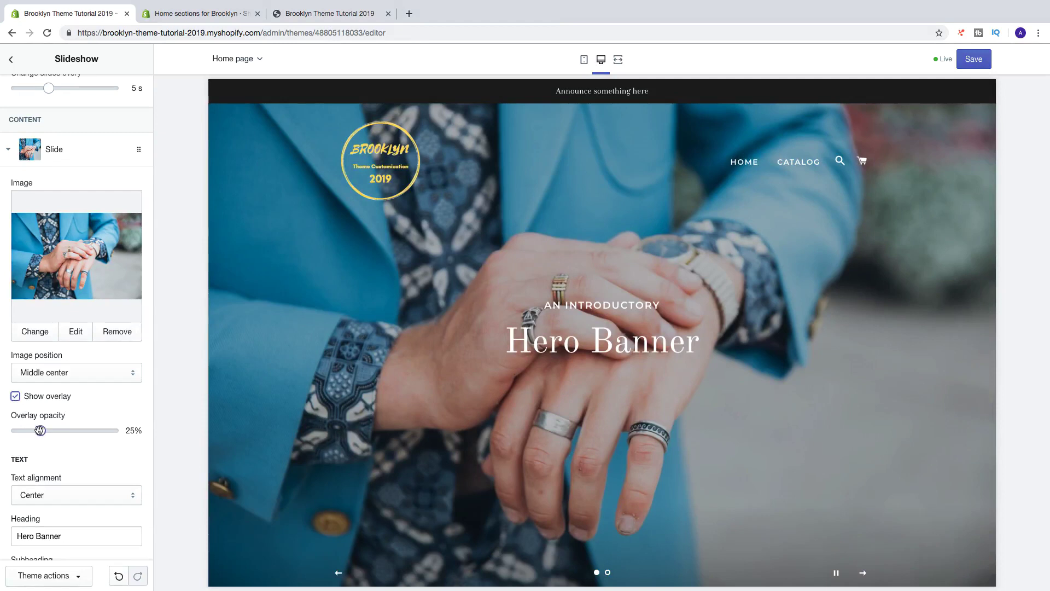
drag(40, 430, 85, 431)
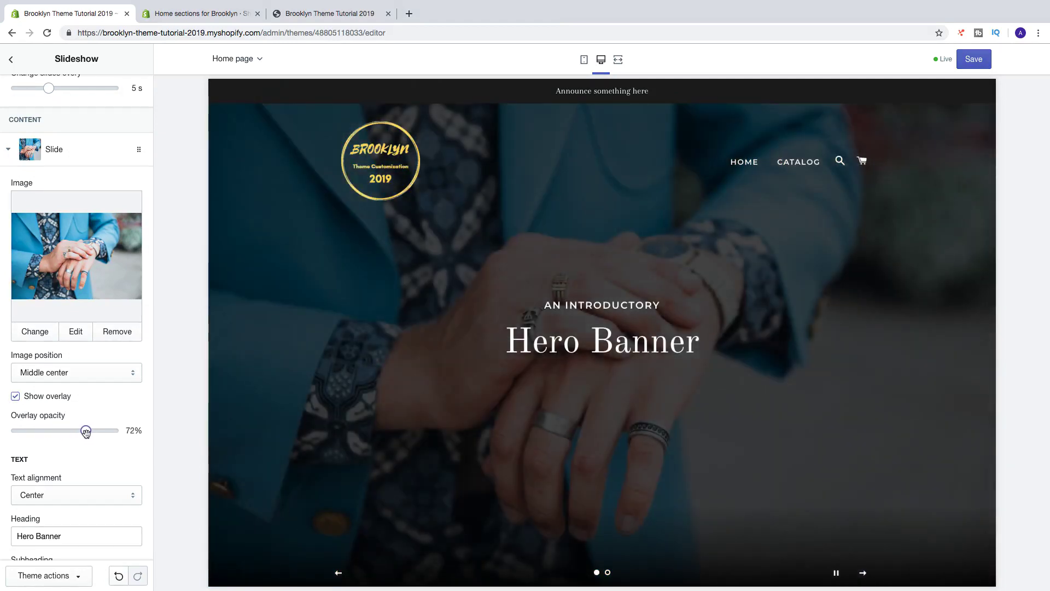
drag(86, 431, 41, 433)
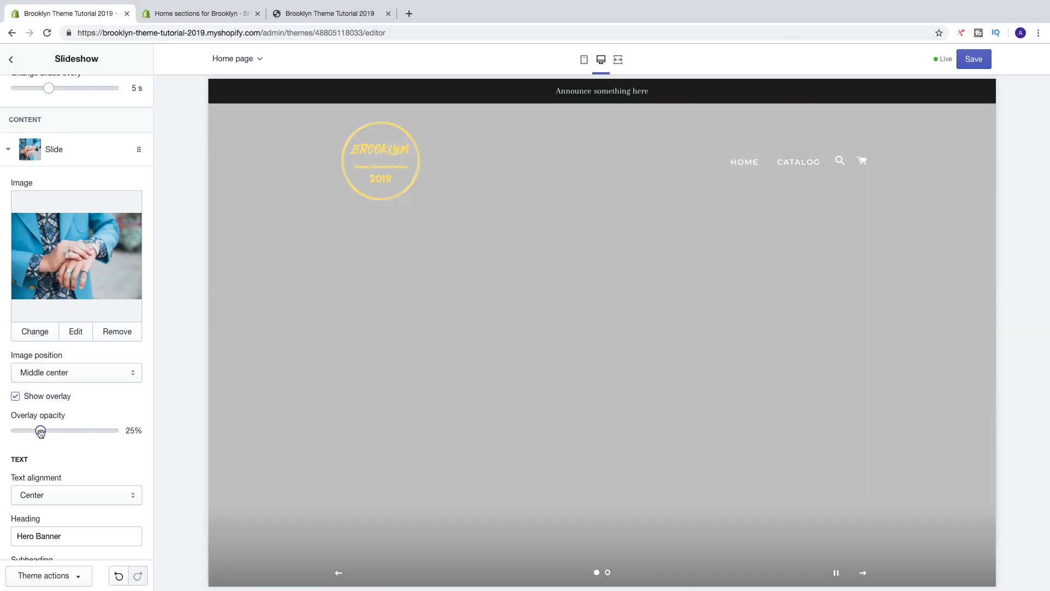
scroll(69, 435, down, 1)
scroll(69, 435, down, 5)
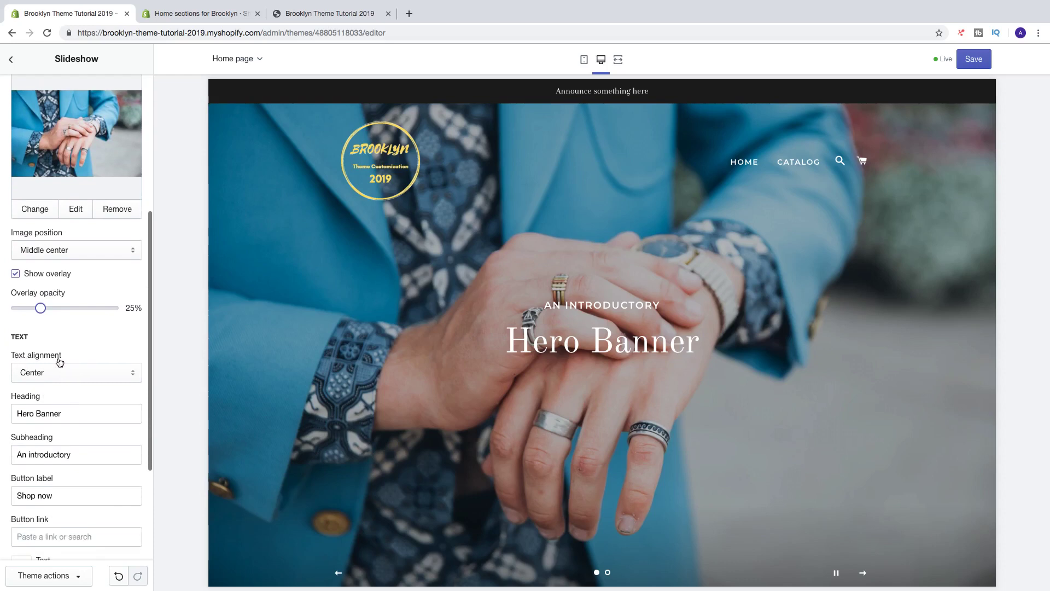
click(64, 370)
click(63, 365)
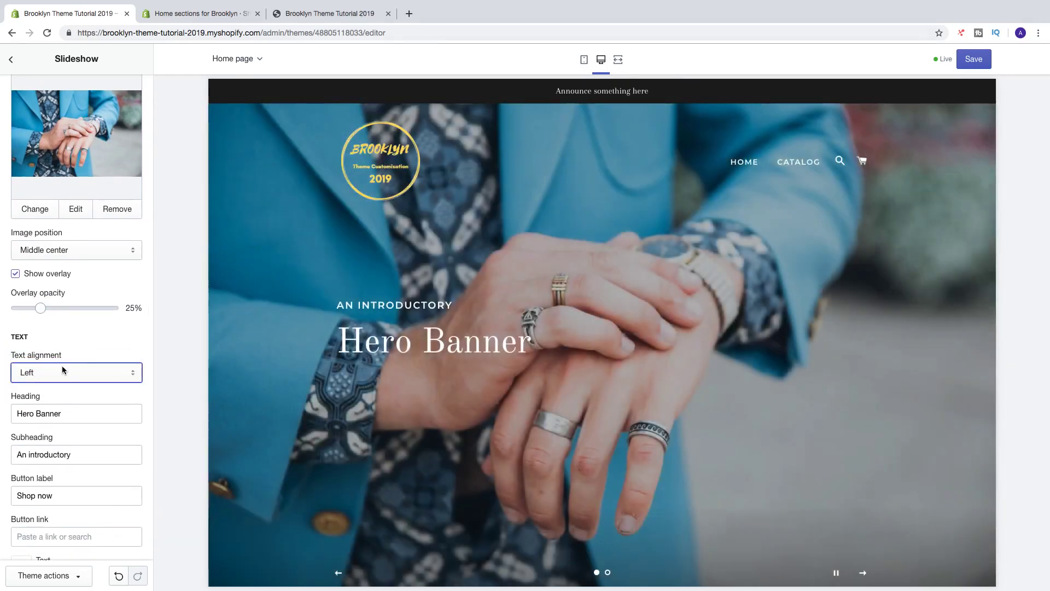
click(61, 365)
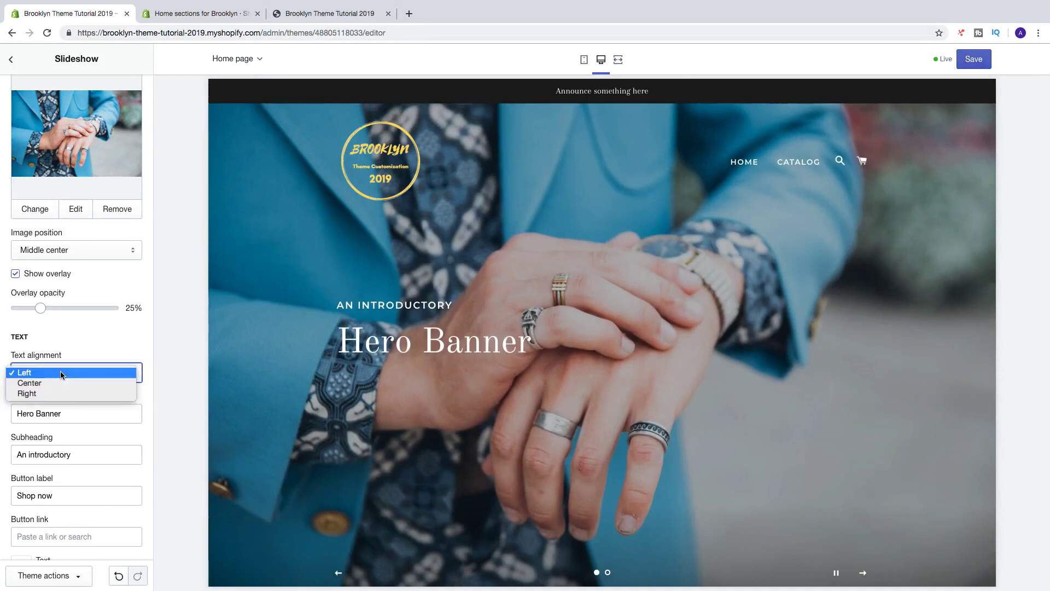
click(55, 380)
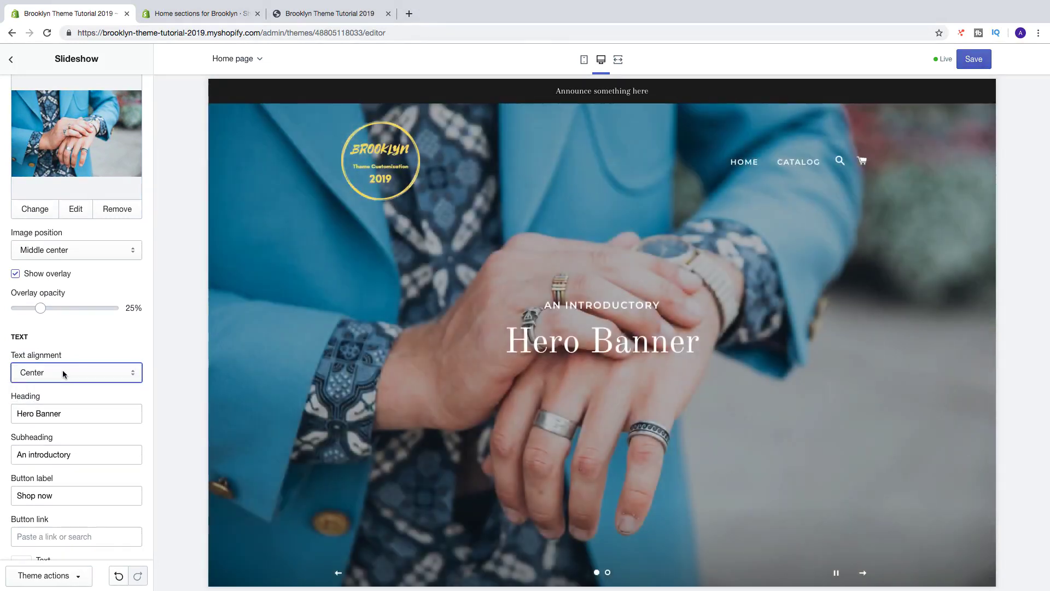
click(63, 370)
click(58, 383)
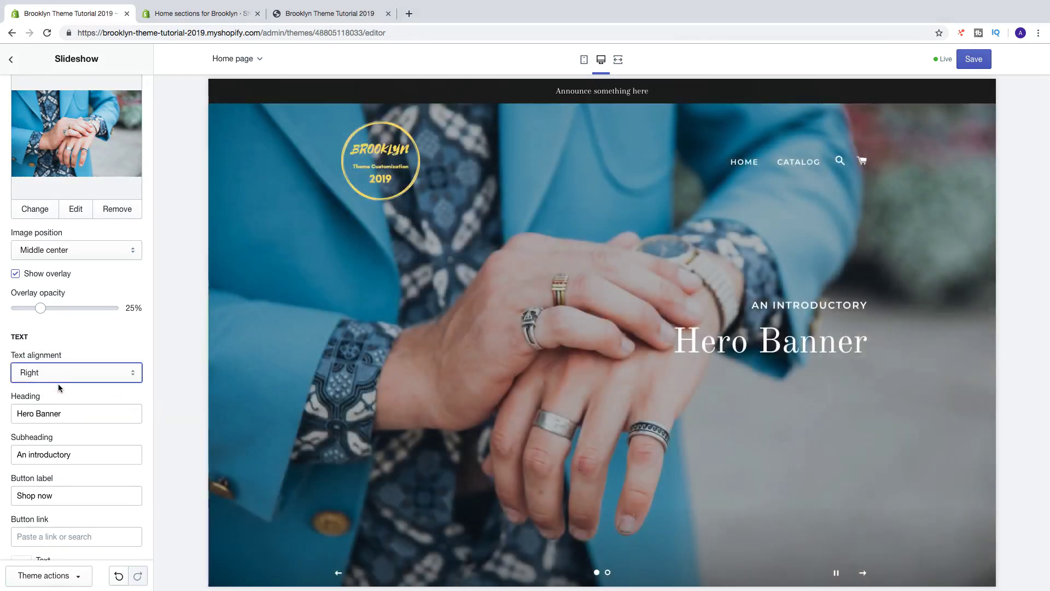
click(61, 373)
click(59, 366)
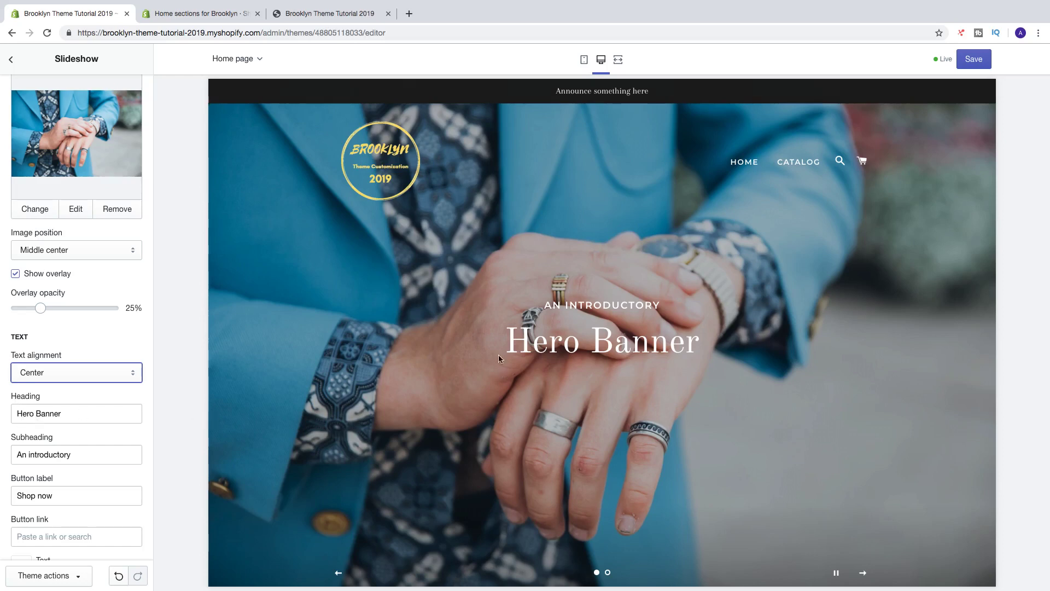
click(499, 358)
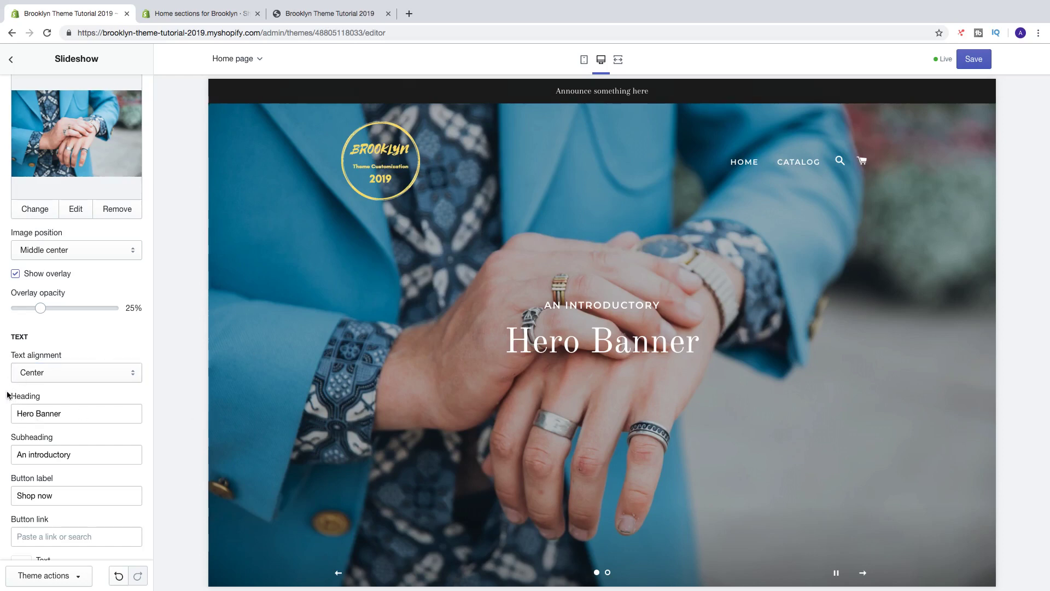
Set the slide heading to 'Men's Fashion' and the subheading to 'Best deals right now', fixing the typo
drag(87, 415, 0, 414)
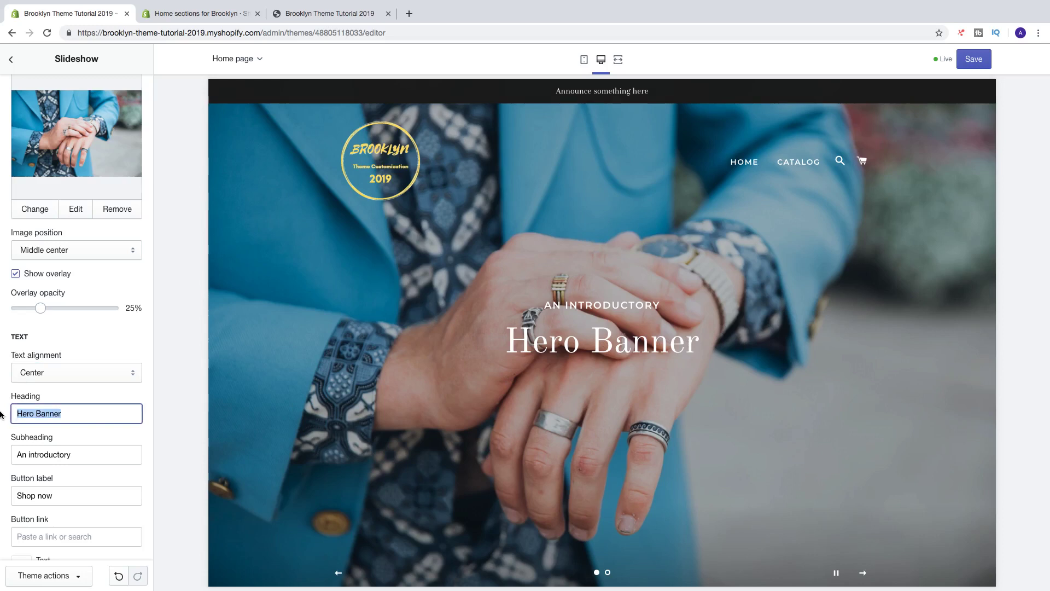
text(Men's Fash)
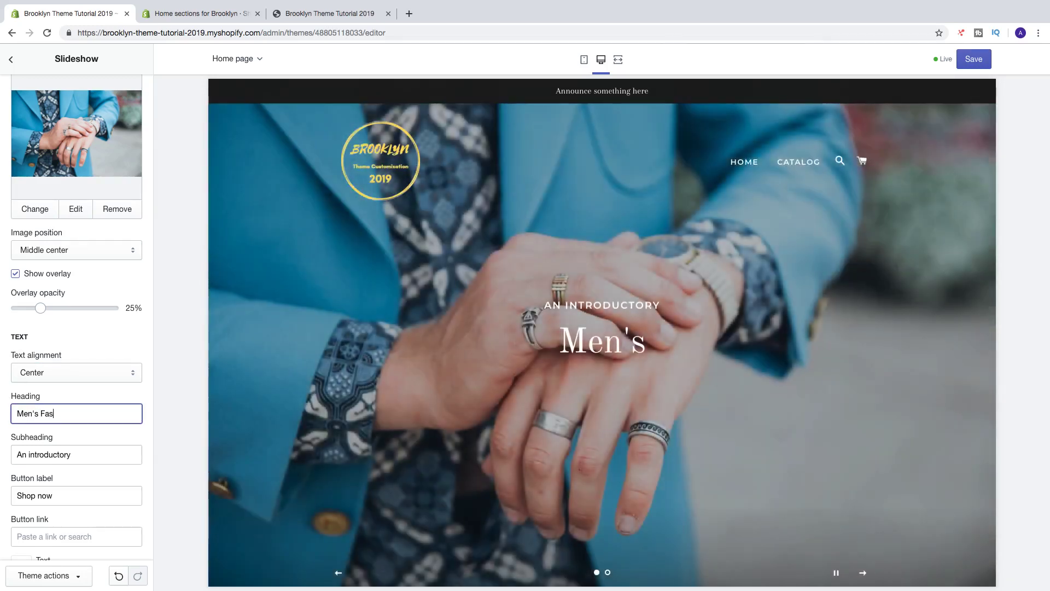
text(ion)
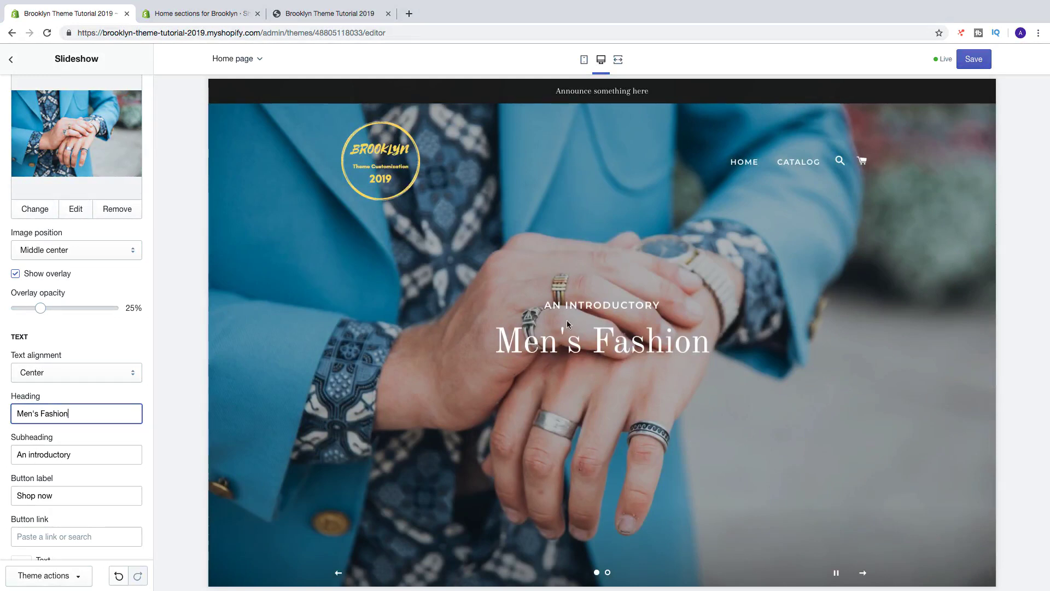
drag(84, 451, 17, 446)
text(Bers)
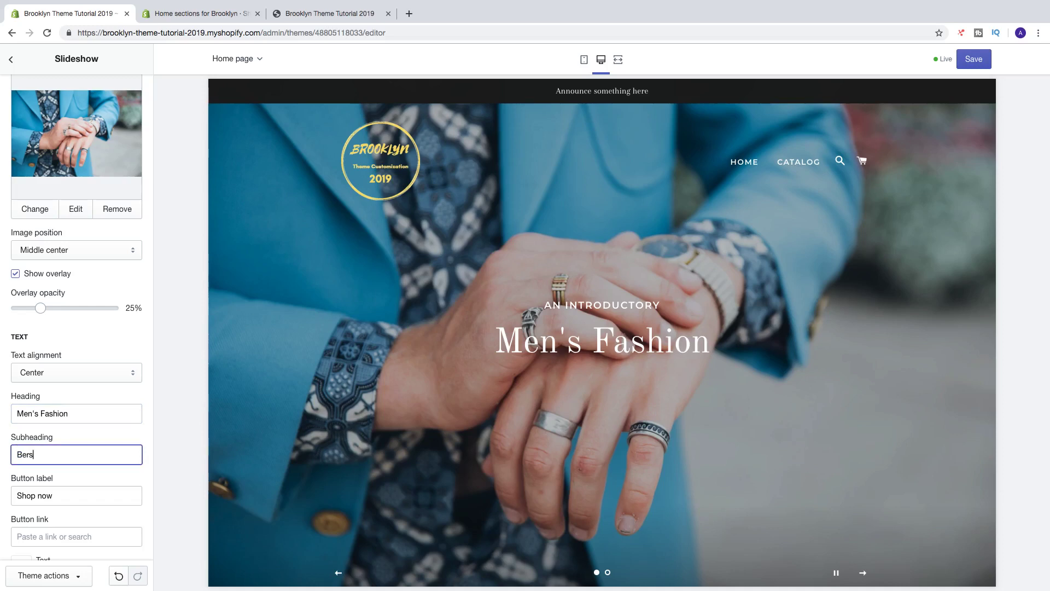
text(t deals right no)
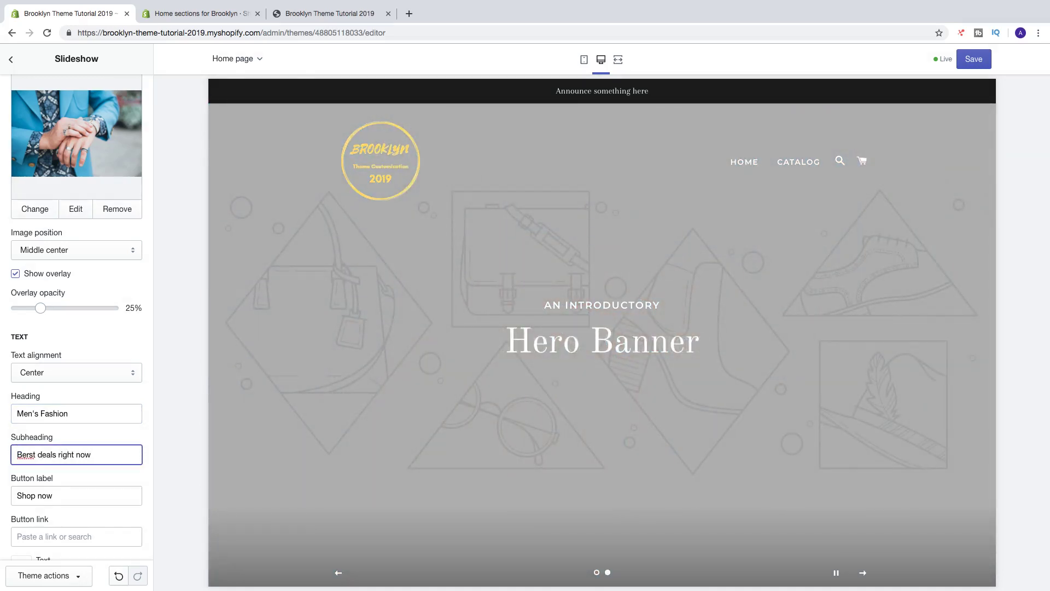
text(w)
click(32, 454)
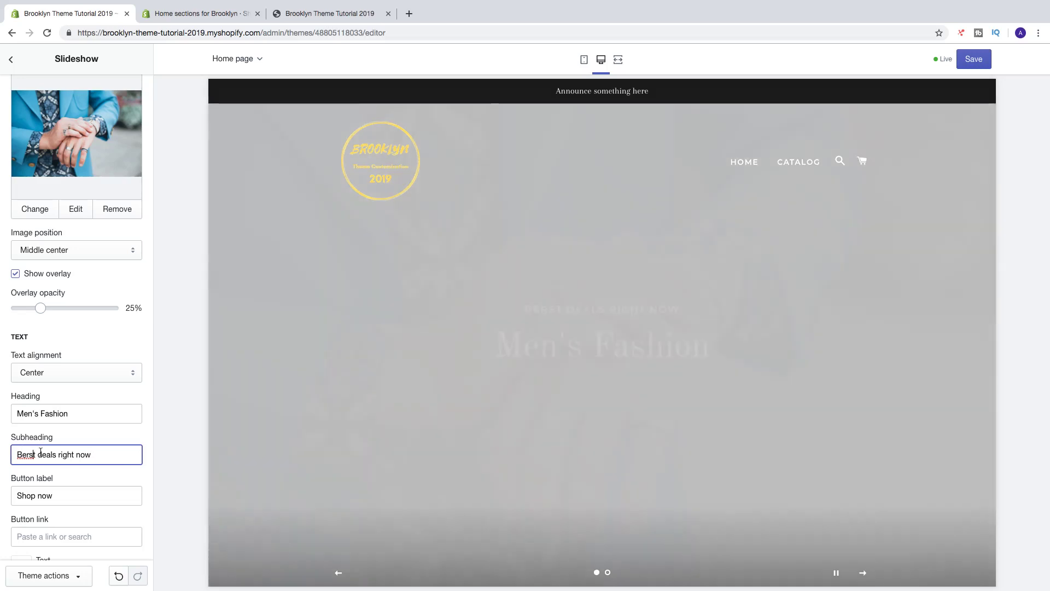
key(BackSpace)
key(BackSpace)
key(BackSpace)
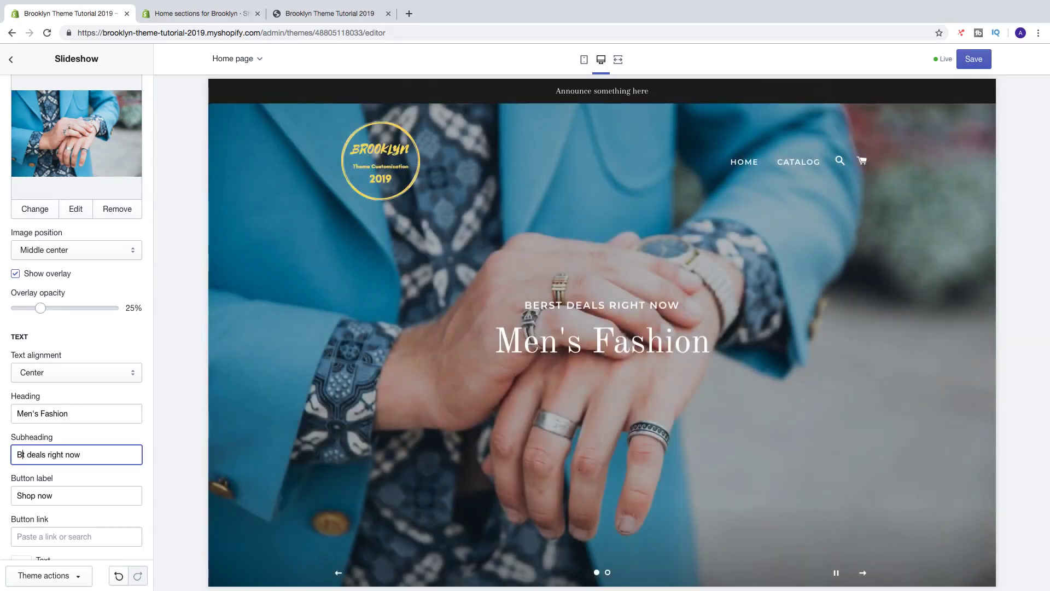
text(est)
key(BackSpace)
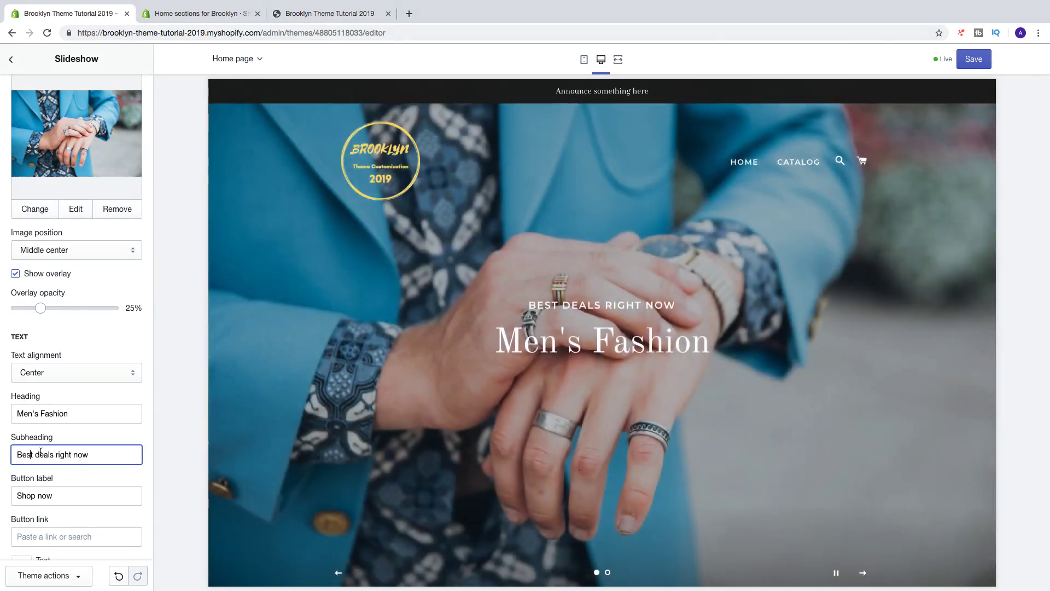
scroll(106, 419, down, 3)
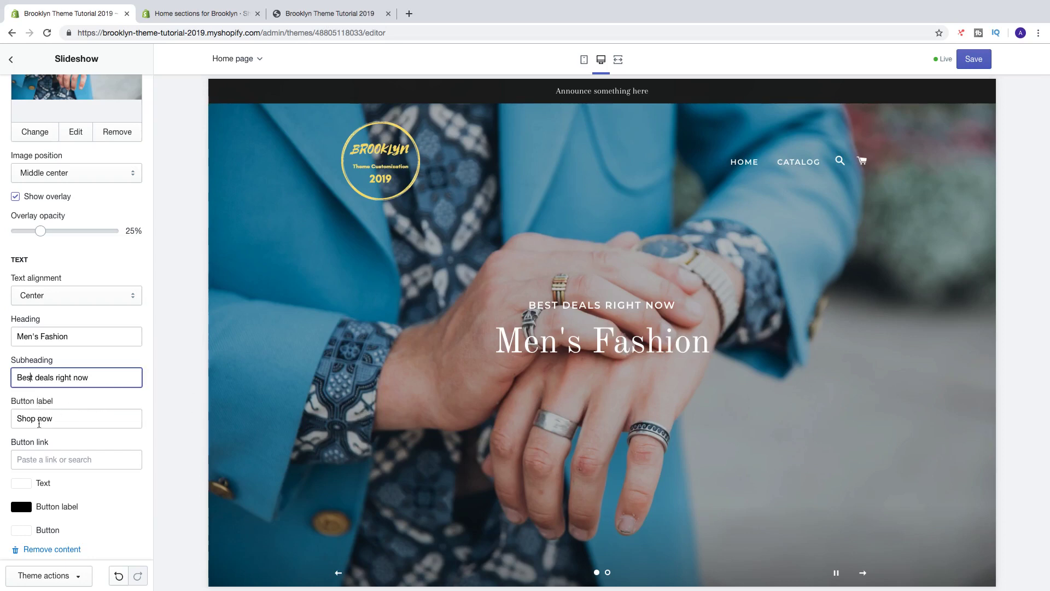
Link the slide button to All Products and check its 'Shop now' label
click(60, 462)
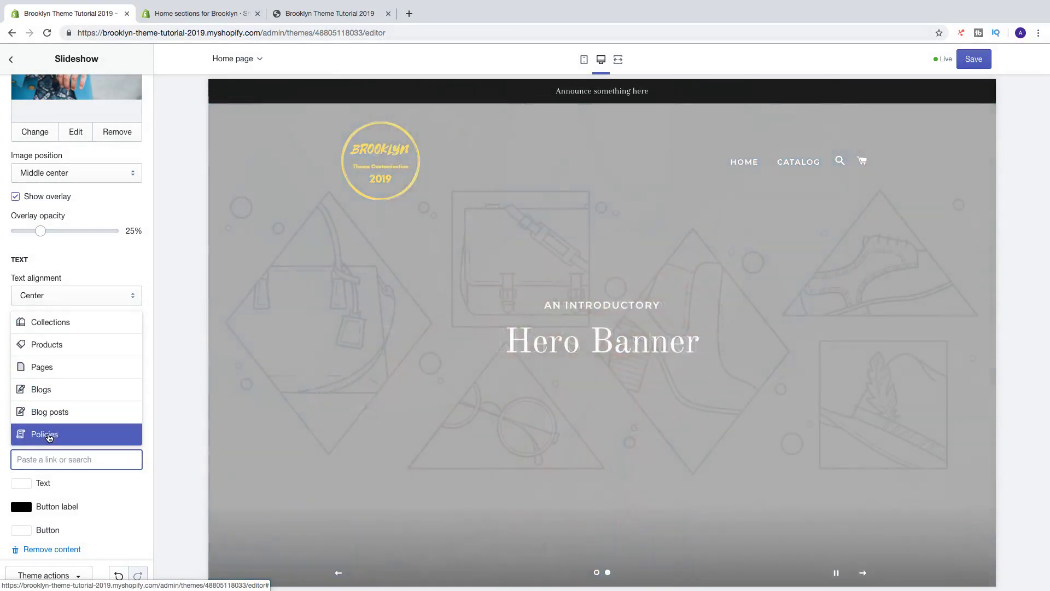
click(57, 347)
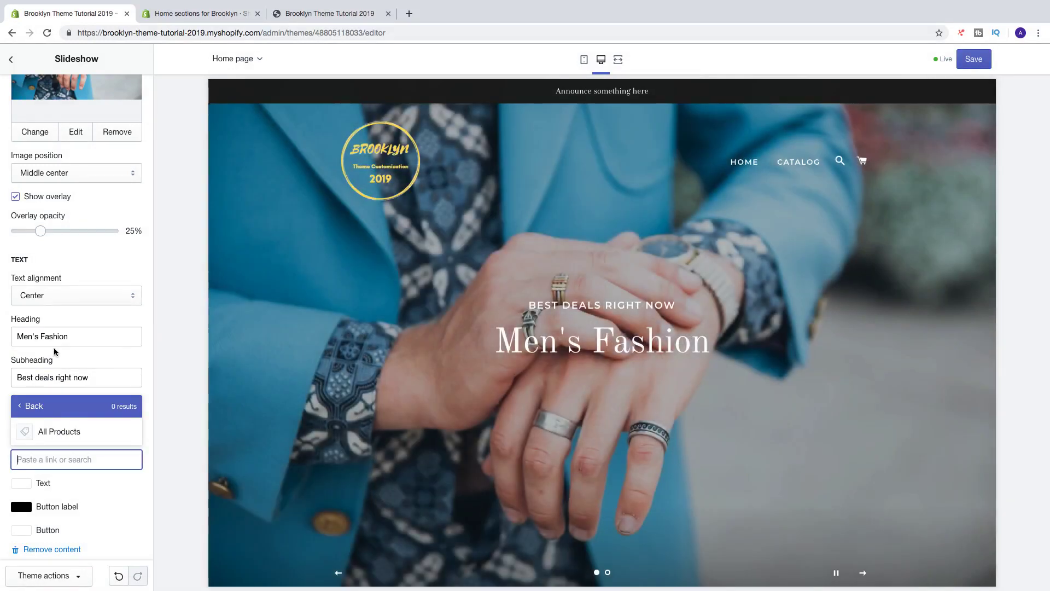
click(48, 430)
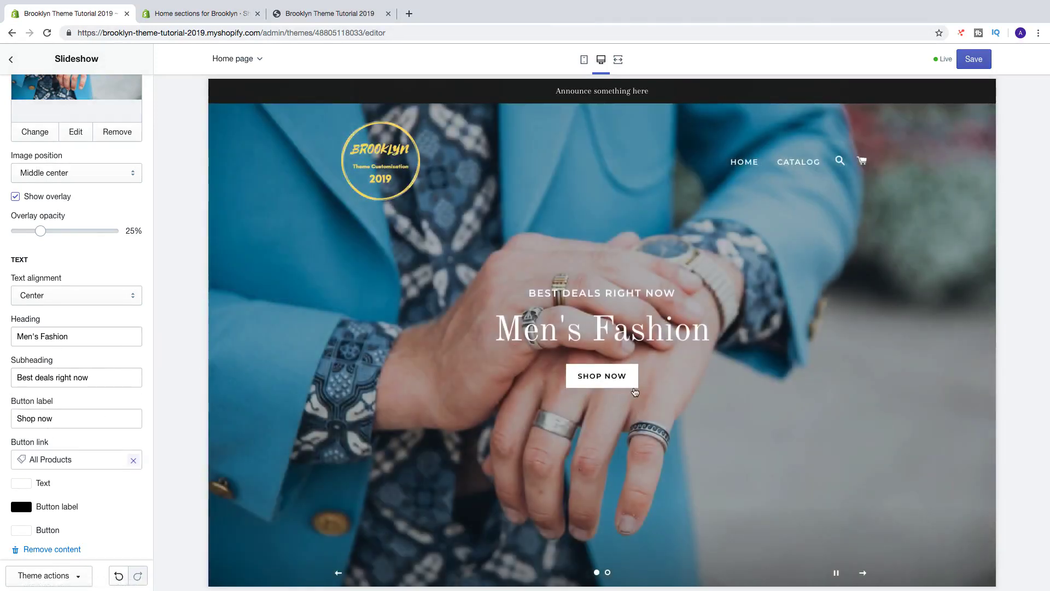
scroll(81, 341, down, 2)
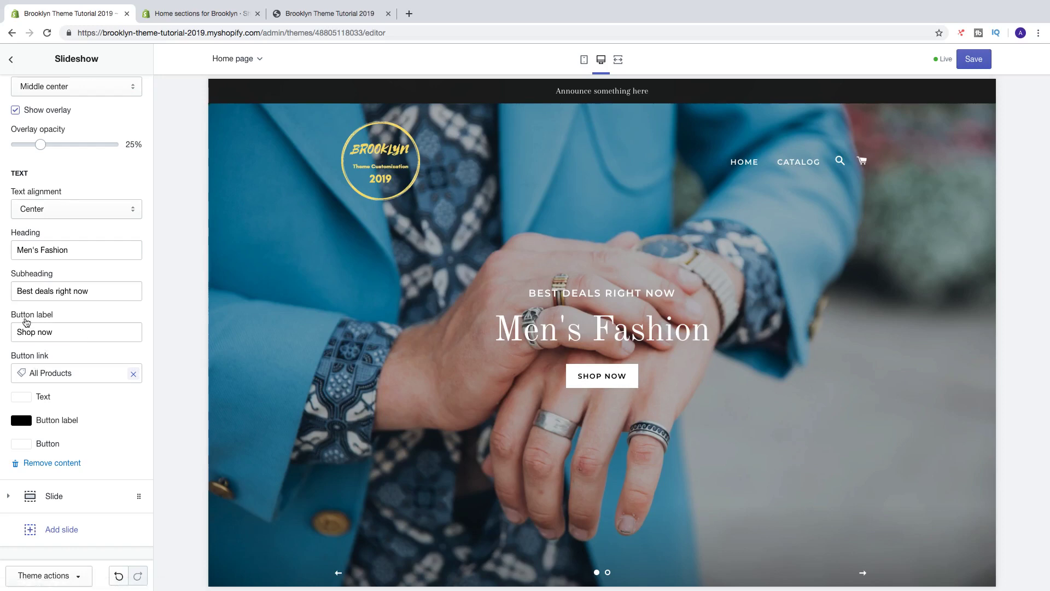
click(59, 333)
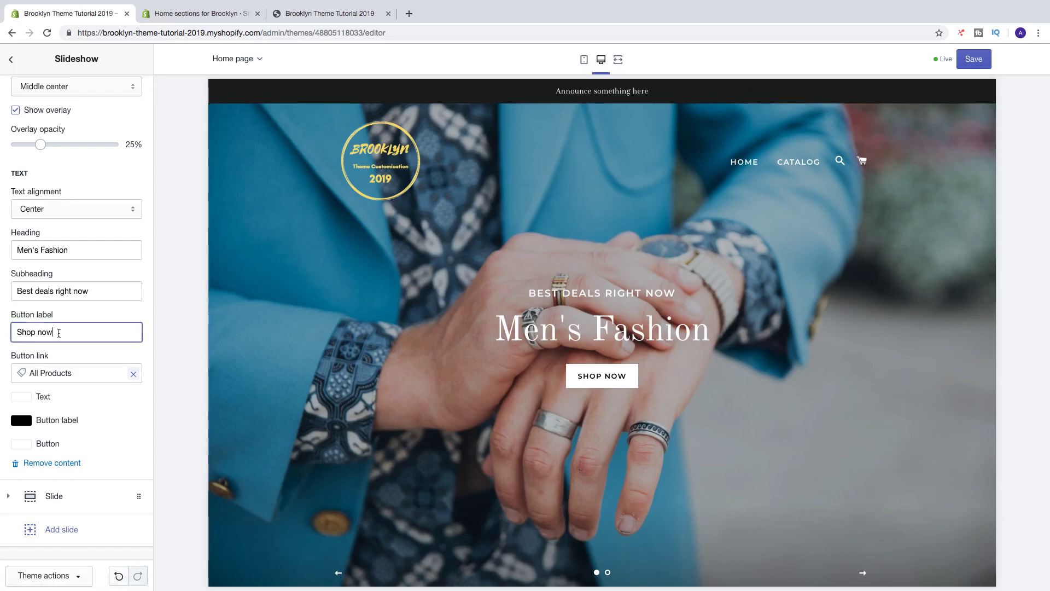
triple_click(57, 333)
click(73, 331)
Try red for the slide text colour, then set it back to white
click(27, 403)
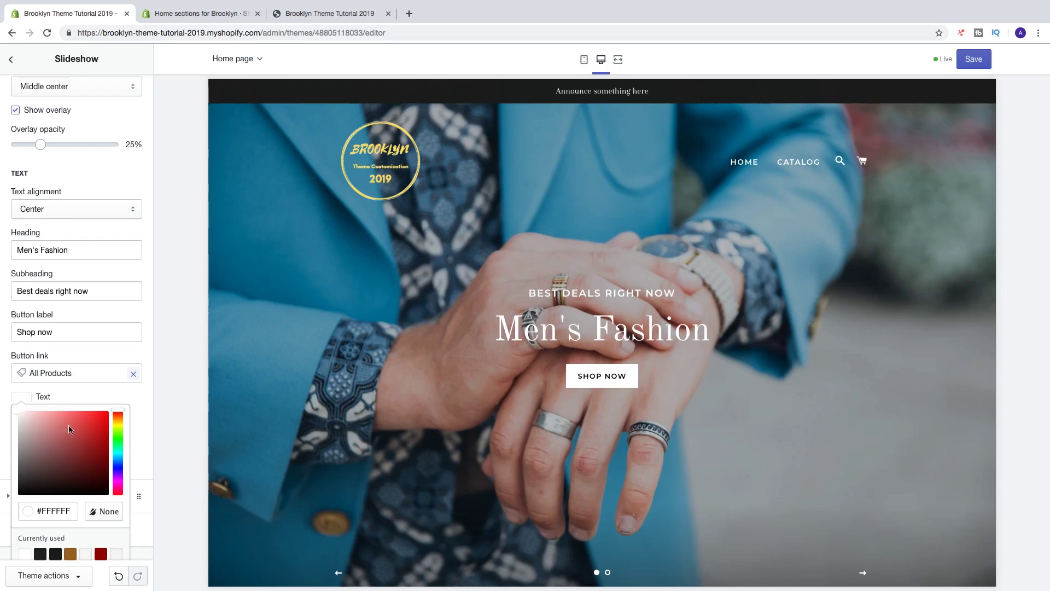
click(73, 425)
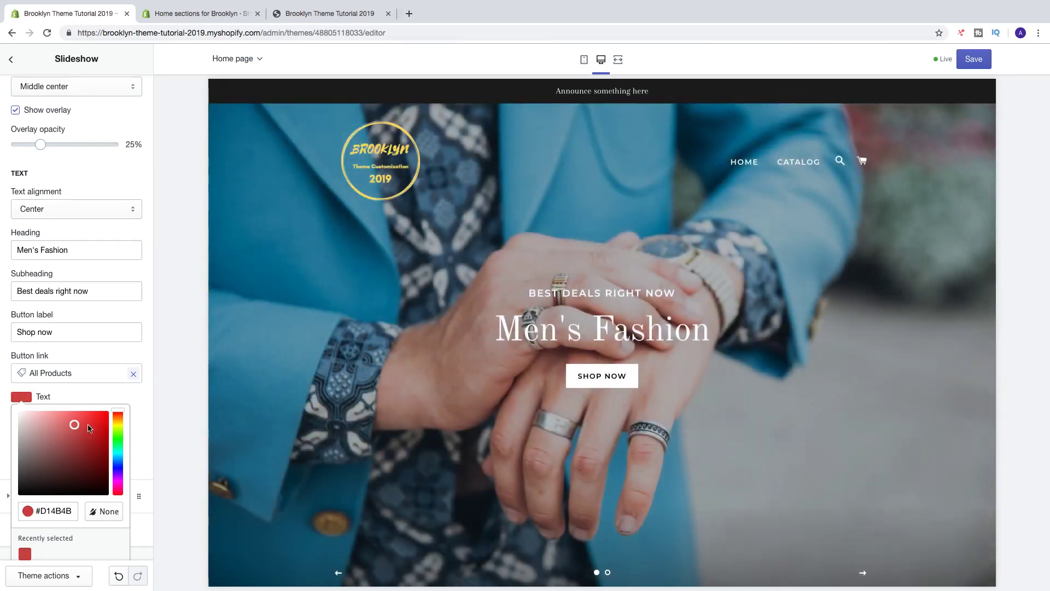
click(96, 424)
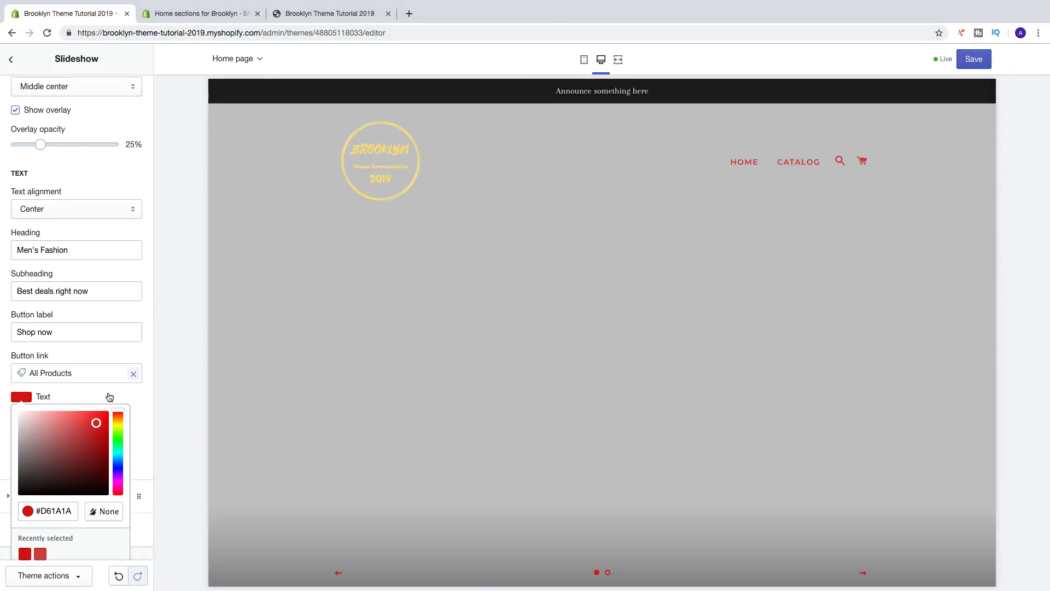
click(106, 398)
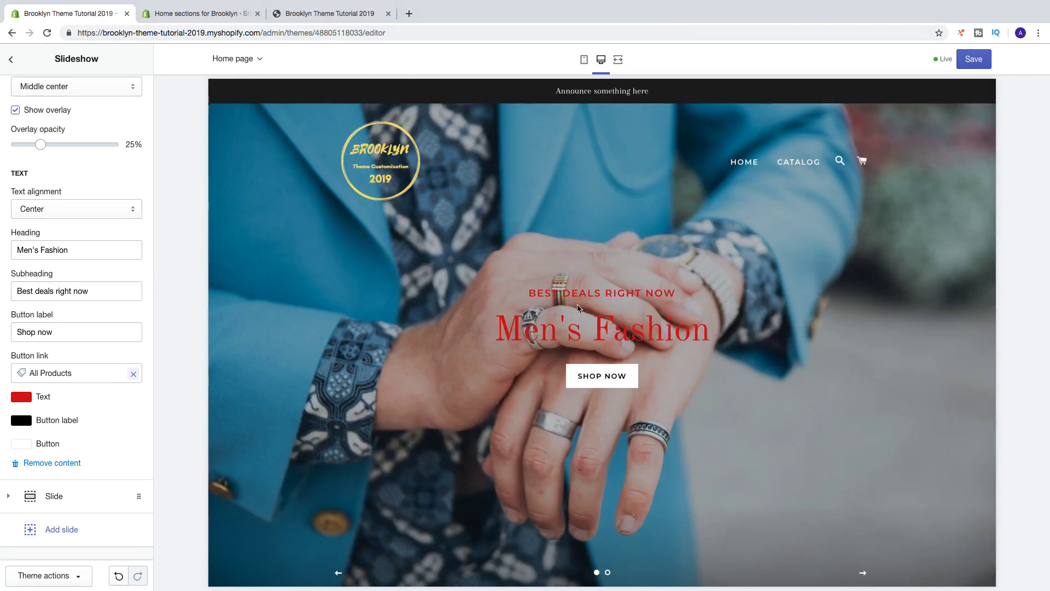
click(24, 399)
drag(59, 456, 19, 411)
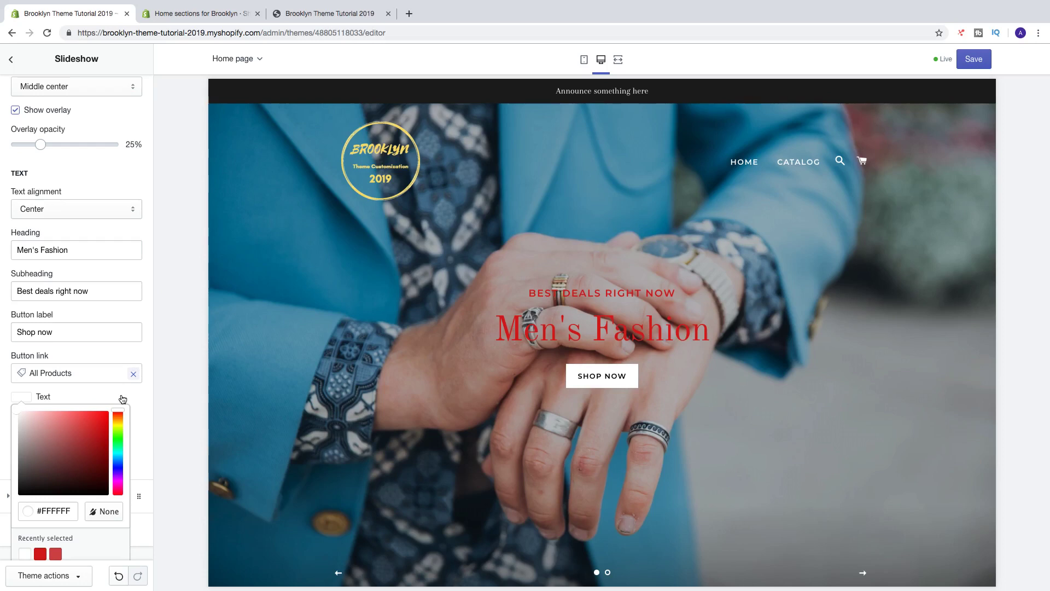
click(137, 398)
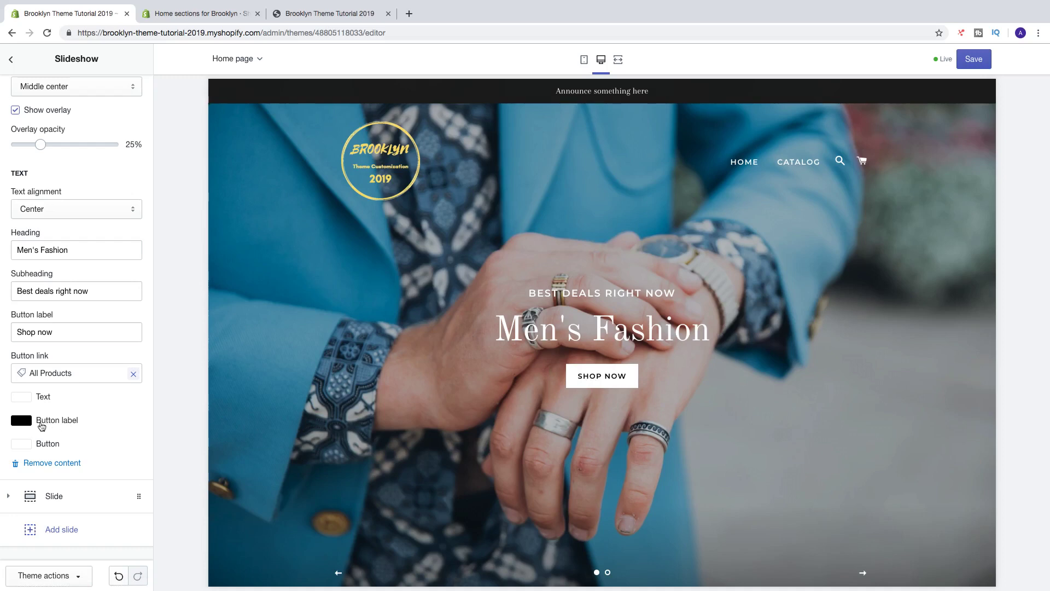
Make the button background red #D41818 with a white label, and save the changes
click(21, 422)
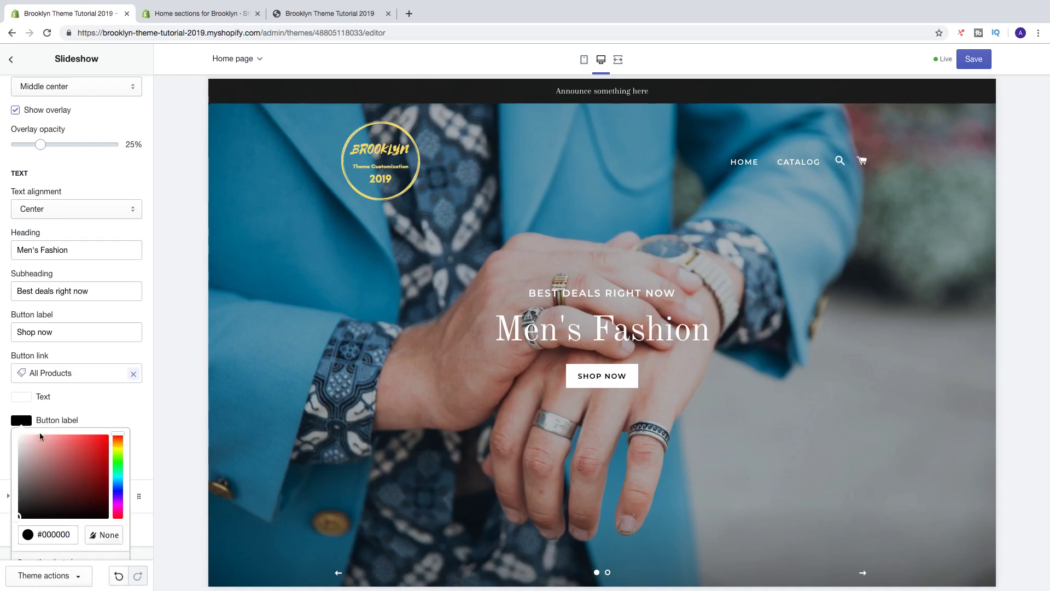
click(96, 447)
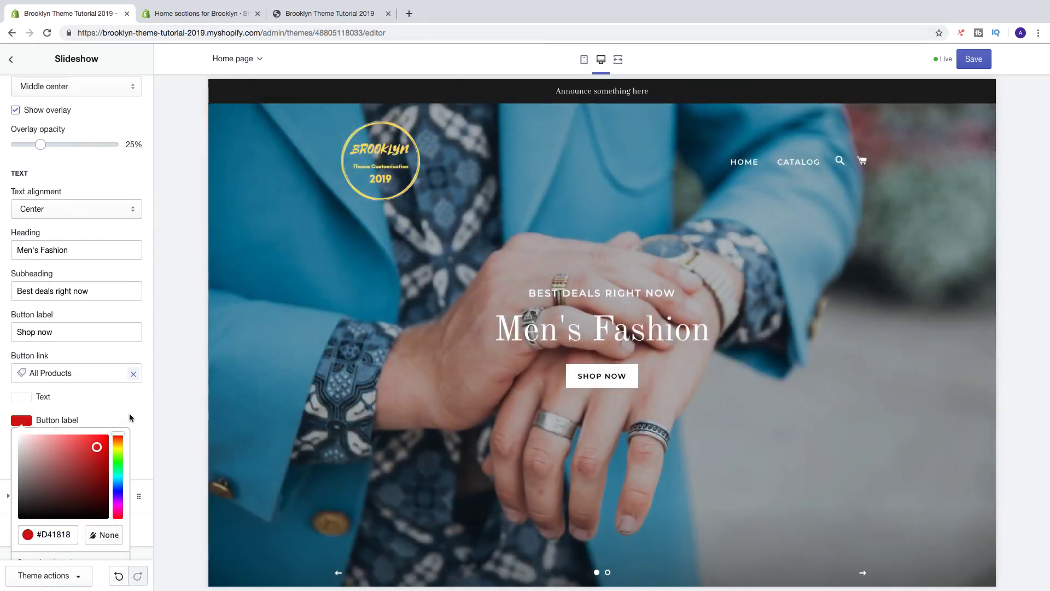
click(129, 415)
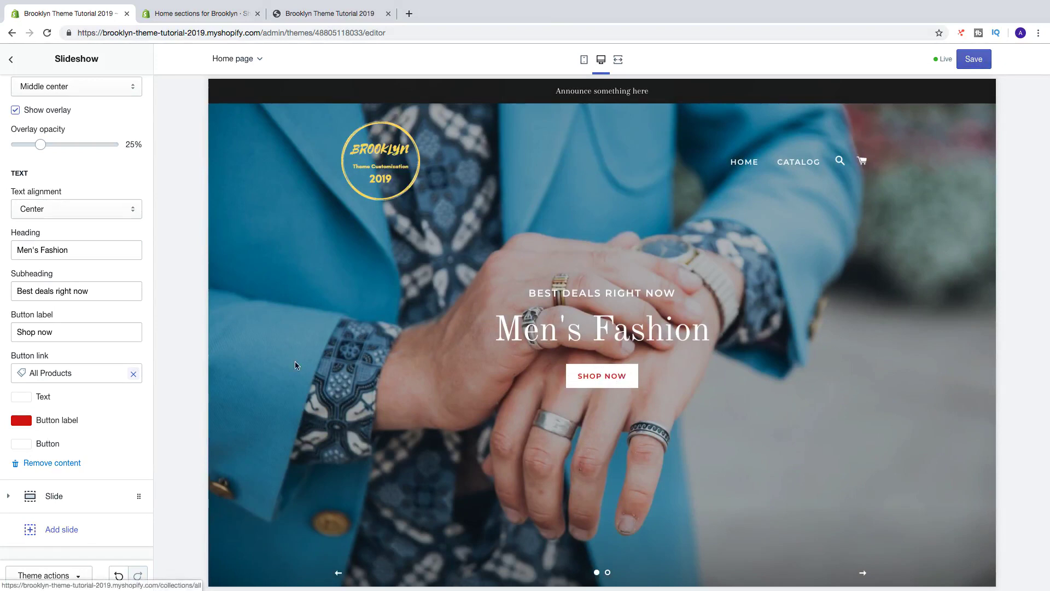
click(26, 446)
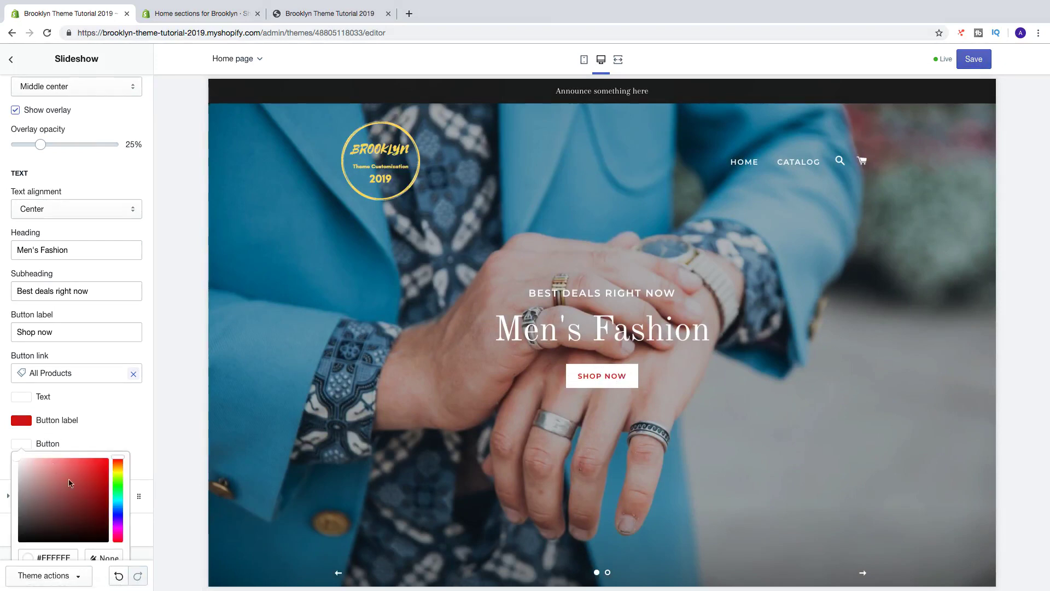
scroll(77, 493, down, 2)
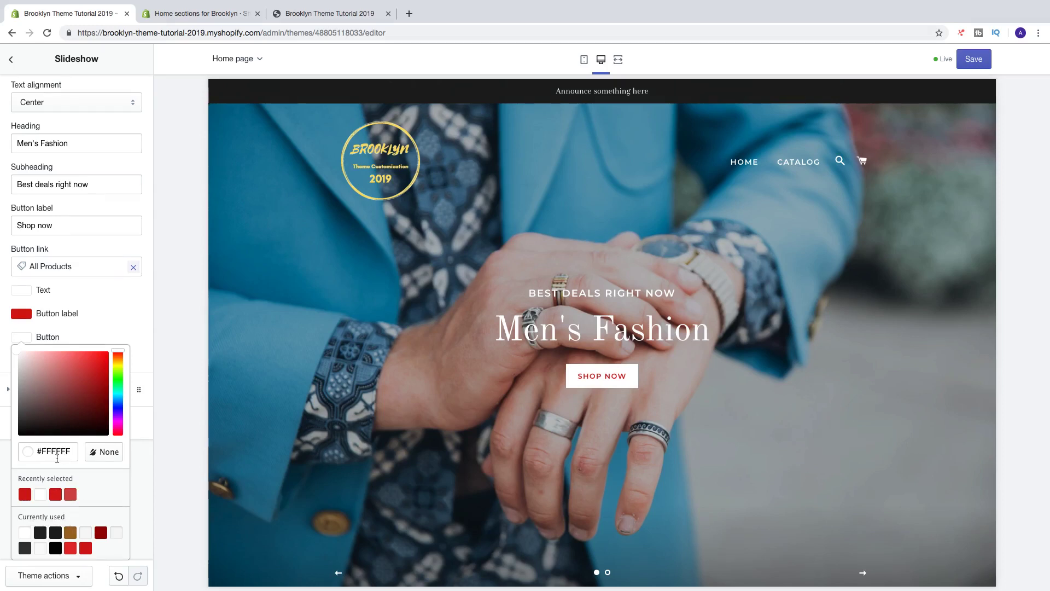
click(25, 495)
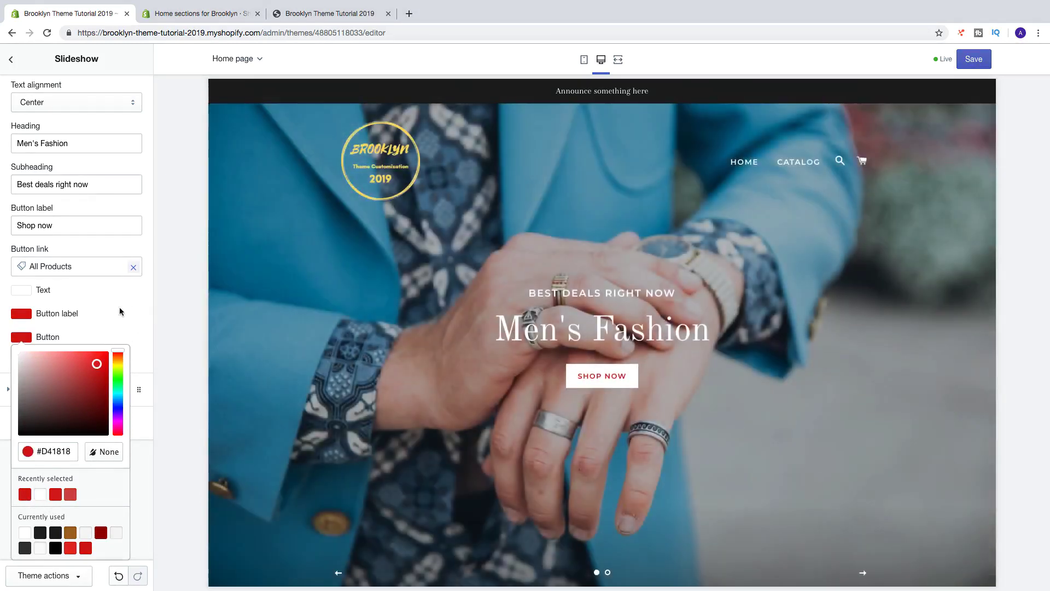
click(118, 306)
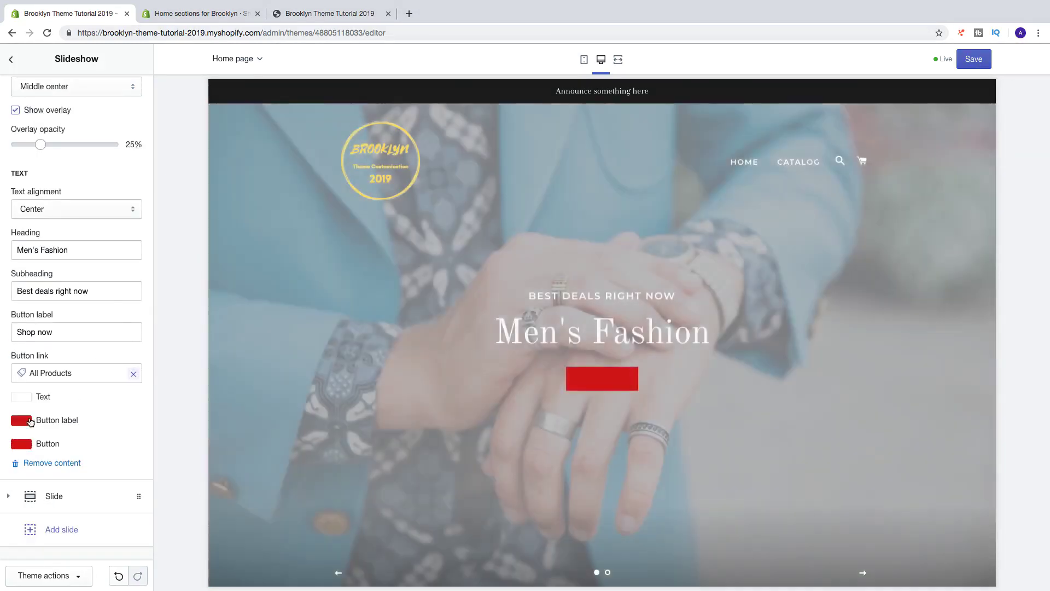
click(31, 422)
drag(71, 411, 20, 352)
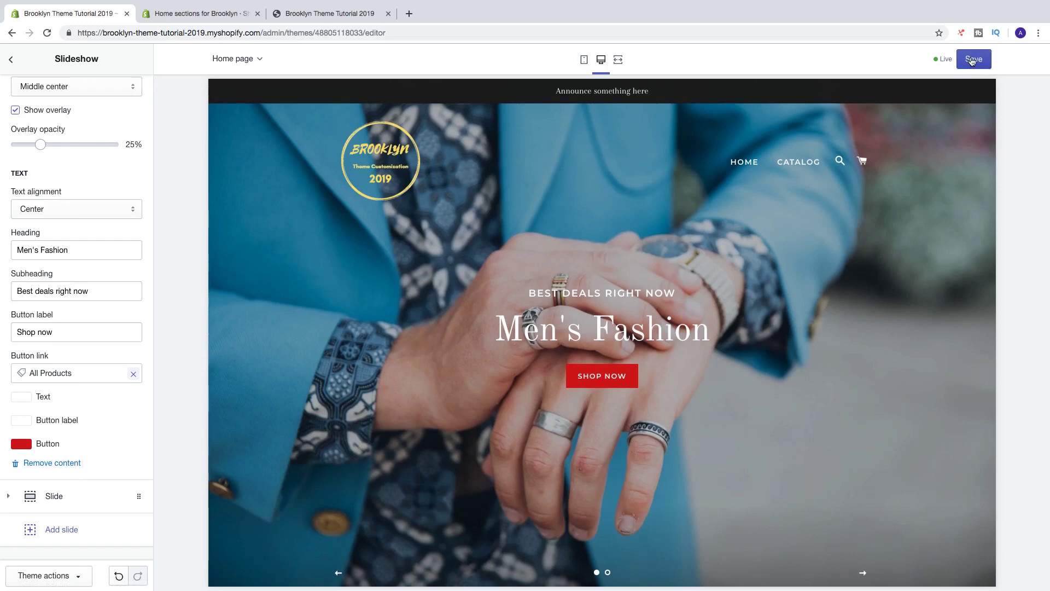
click(973, 61)
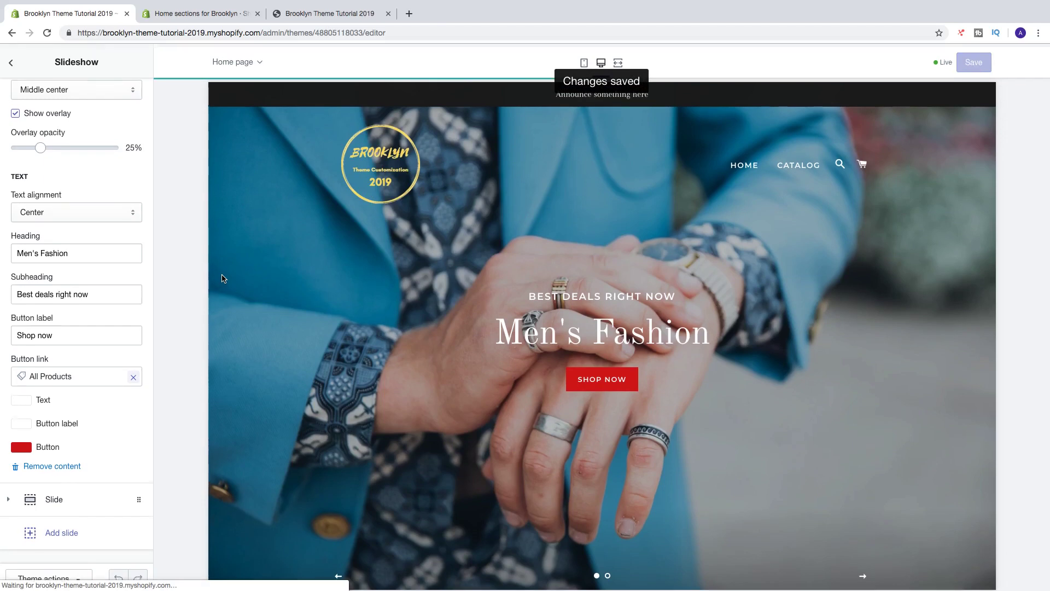
Collapse the first slide and expand the second slide's settings to preview its Hero Banner
scroll(123, 281, up, 8)
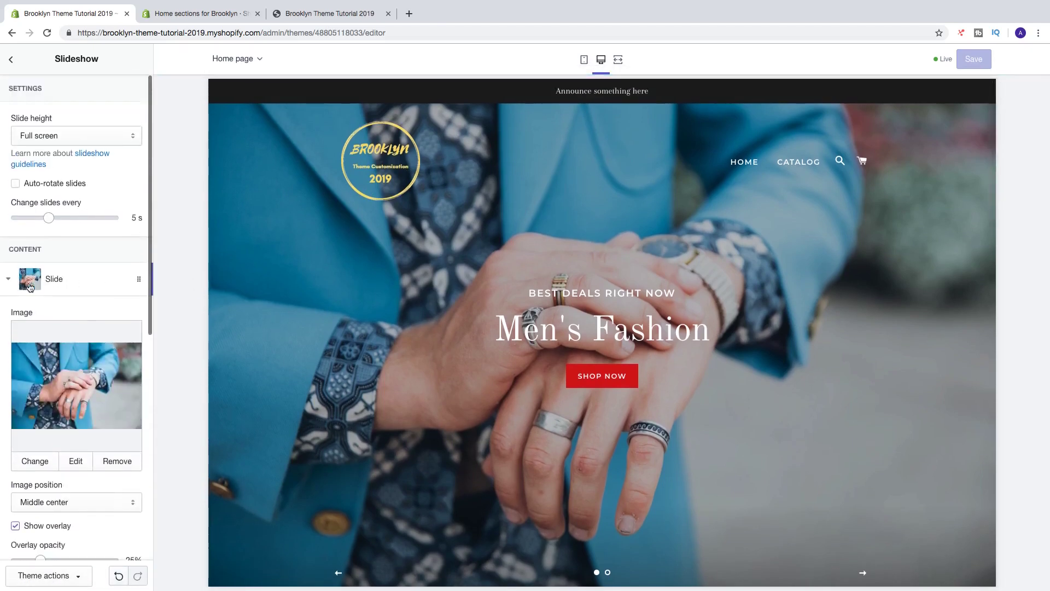
click(9, 280)
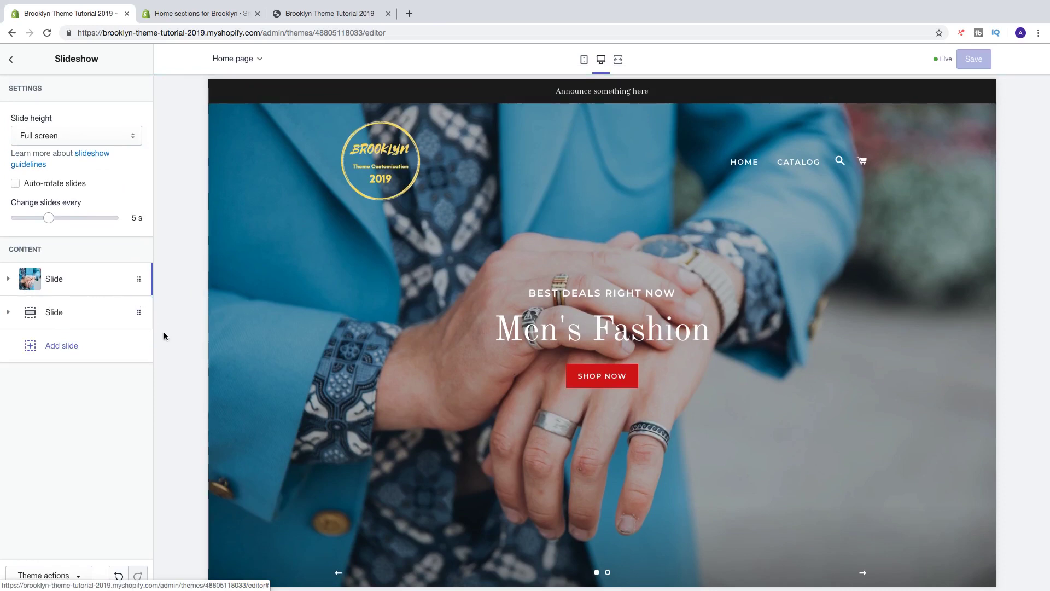
click(71, 314)
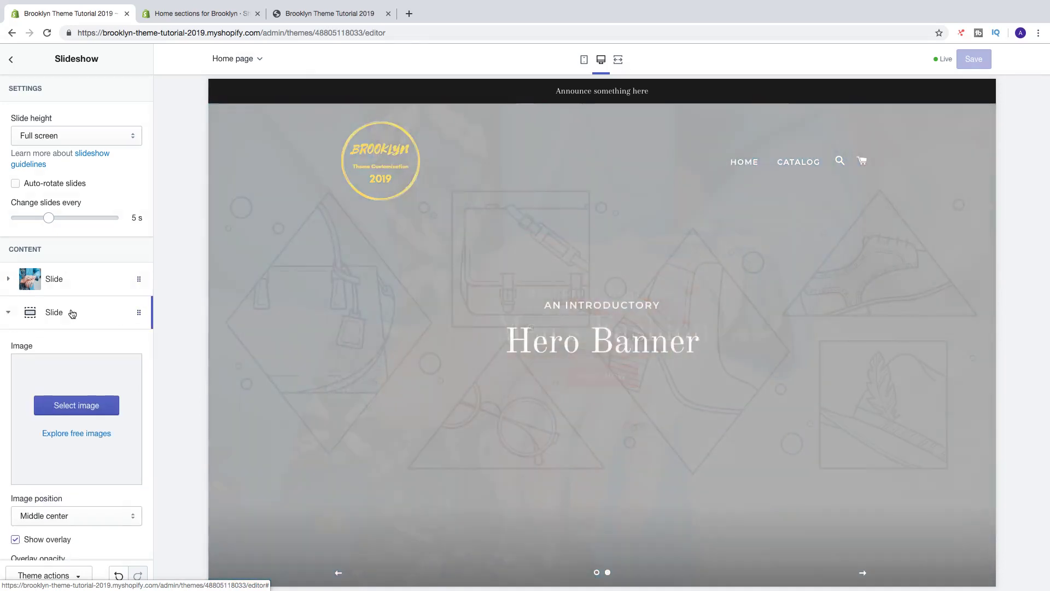
scroll(87, 343, down, 5)
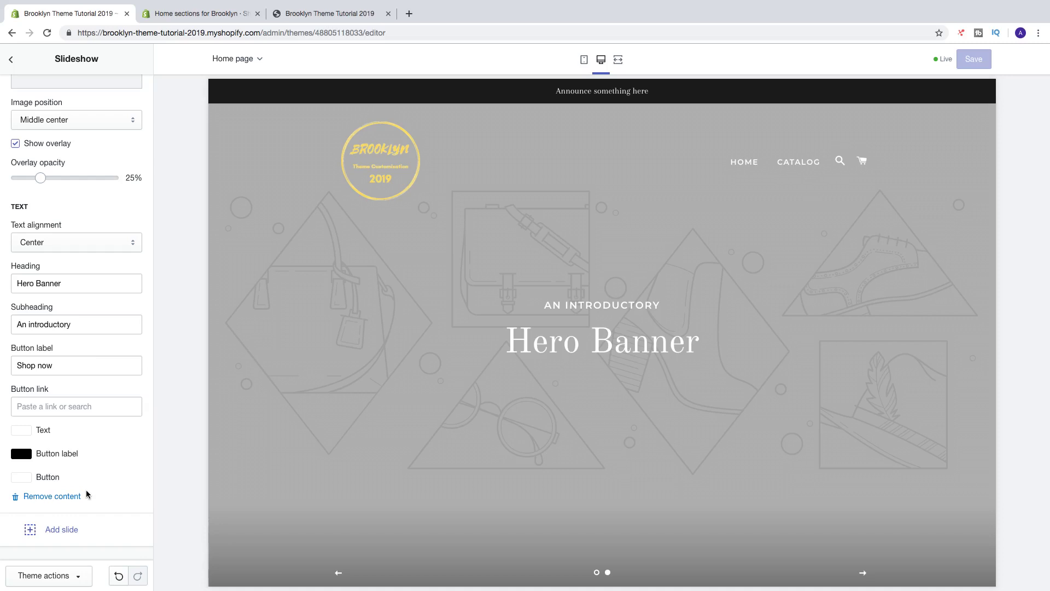
scroll(86, 490, up, 7)
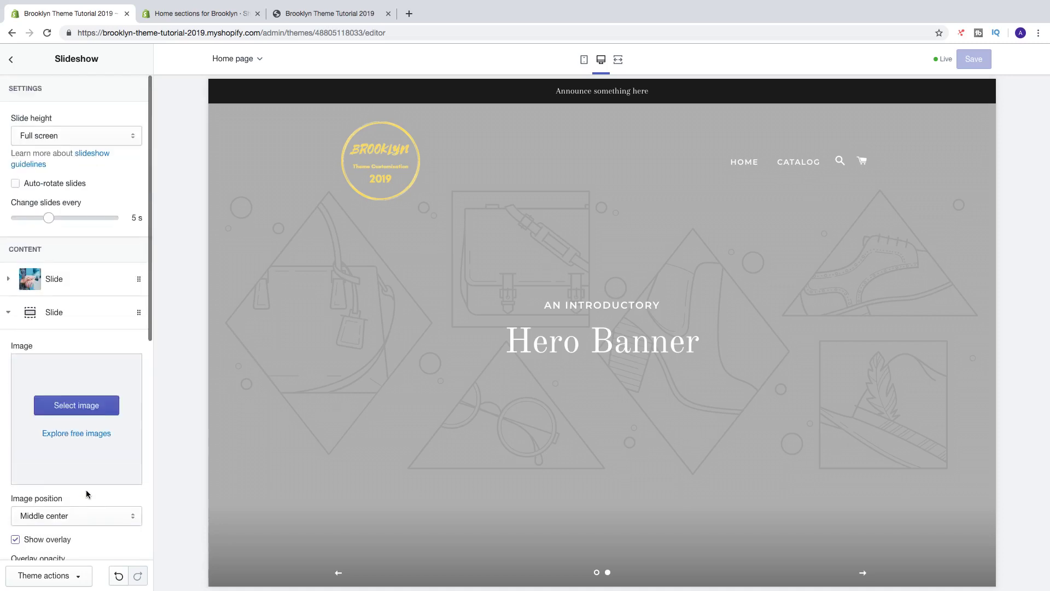
Give the second slide the free Men's Fashion photo of a hand with a ring and watch
click(76, 406)
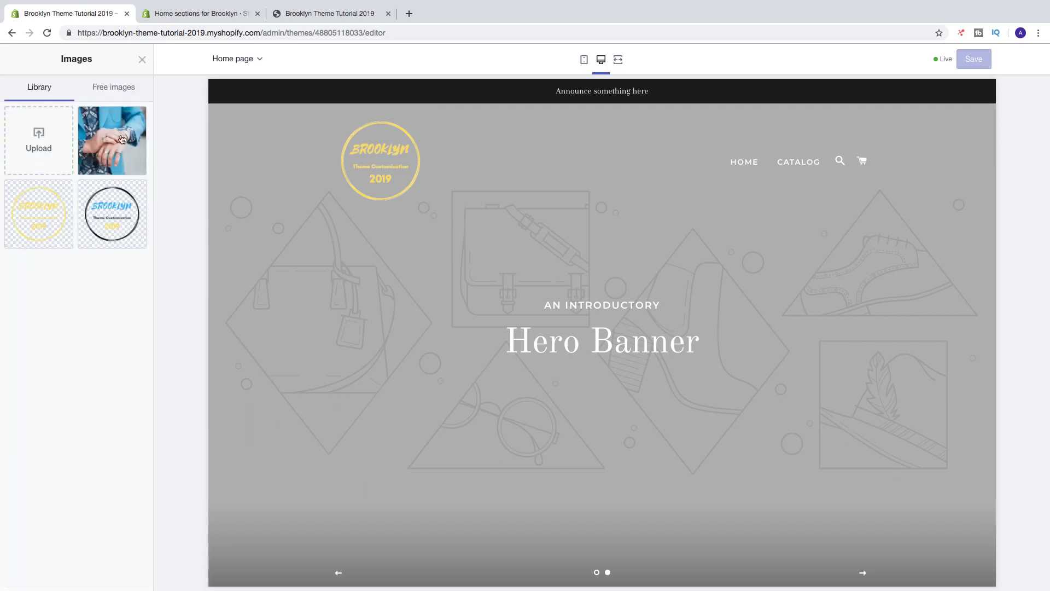
click(112, 90)
click(76, 243)
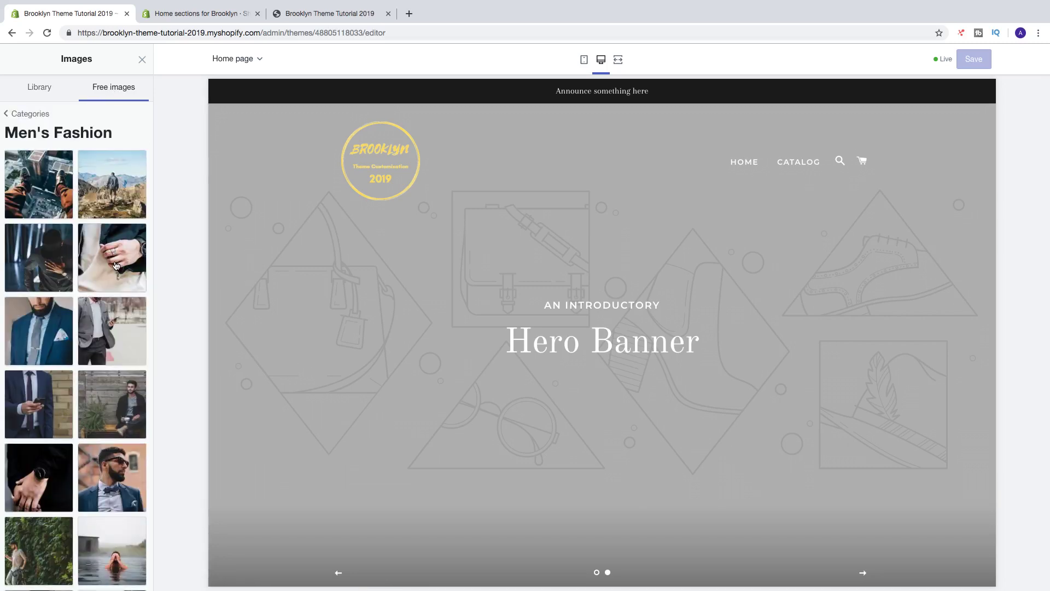
click(116, 266)
click(136, 582)
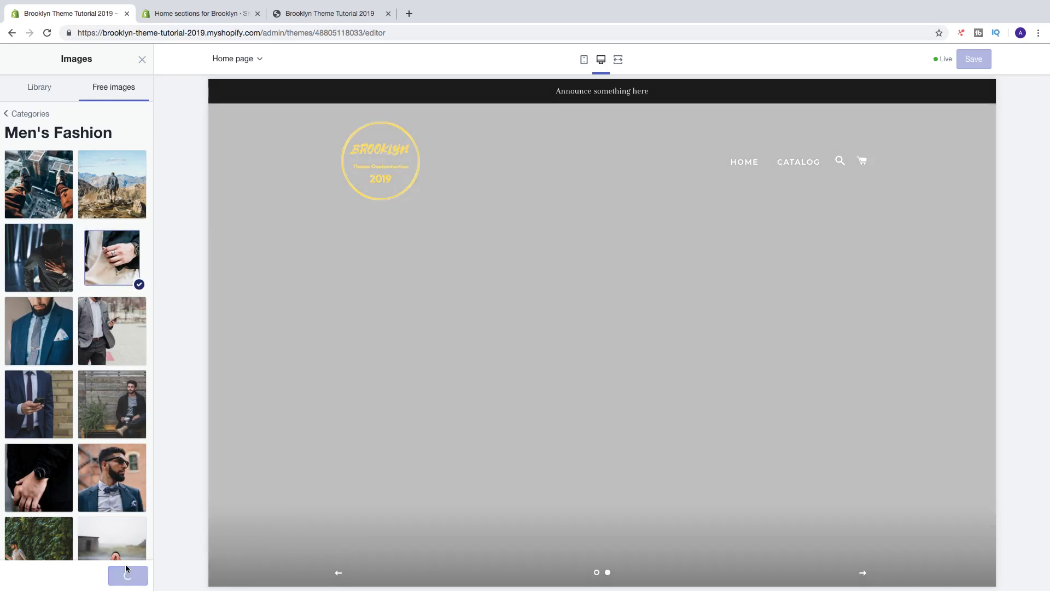
scroll(83, 449, down, 8)
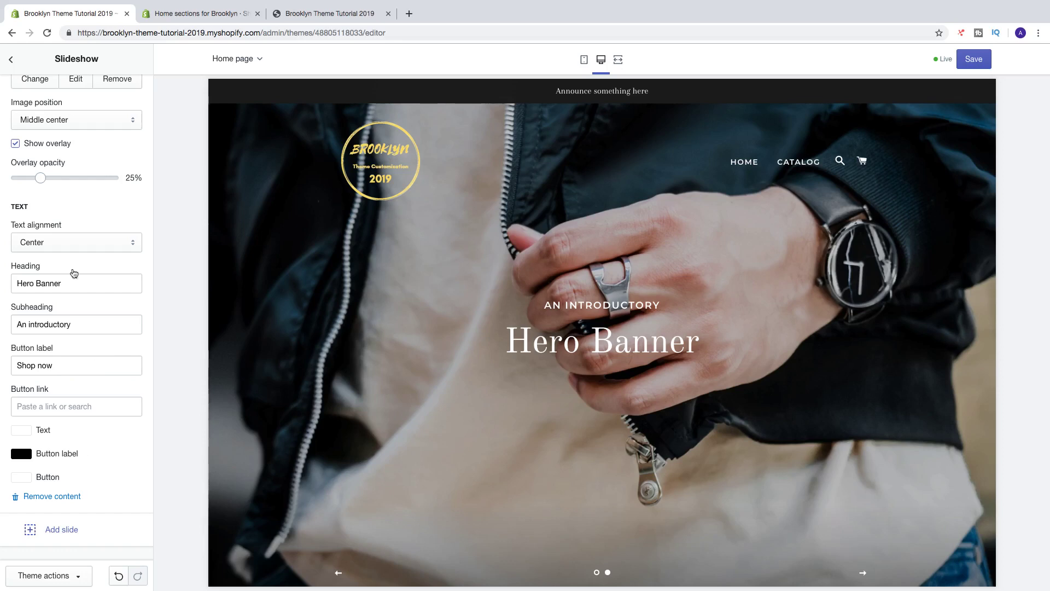
Link the Hero Banner slide's button to Products > All Products
scroll(67, 270, up, 6)
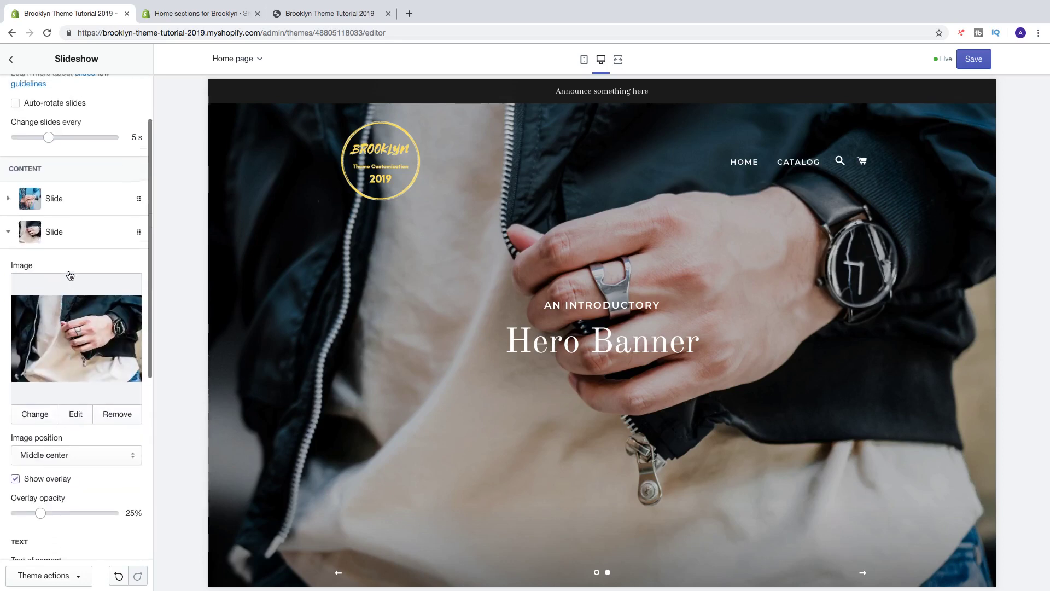
scroll(67, 277, down, 6)
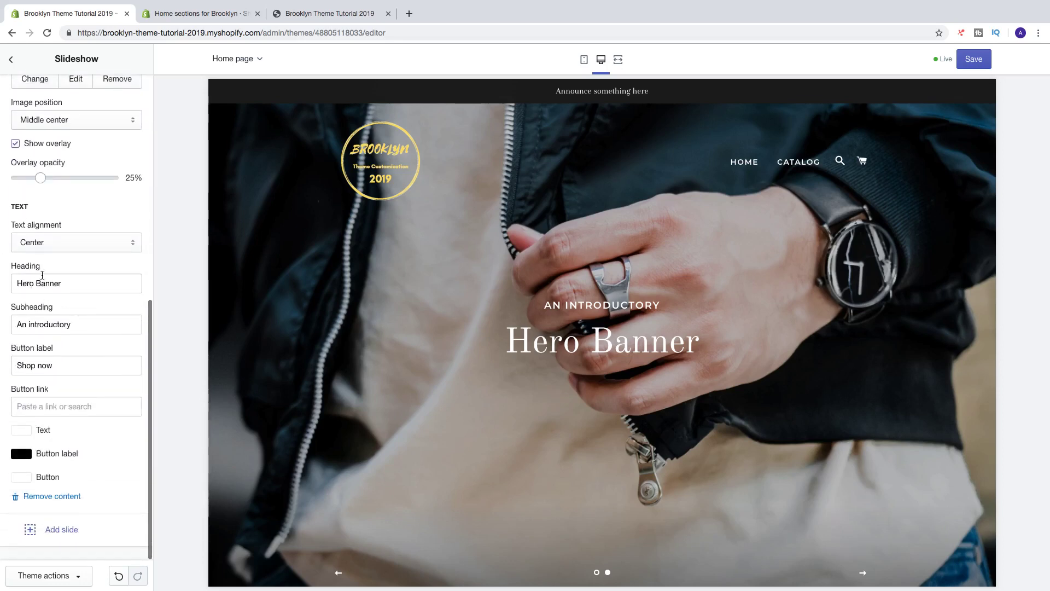
click(62, 405)
click(57, 295)
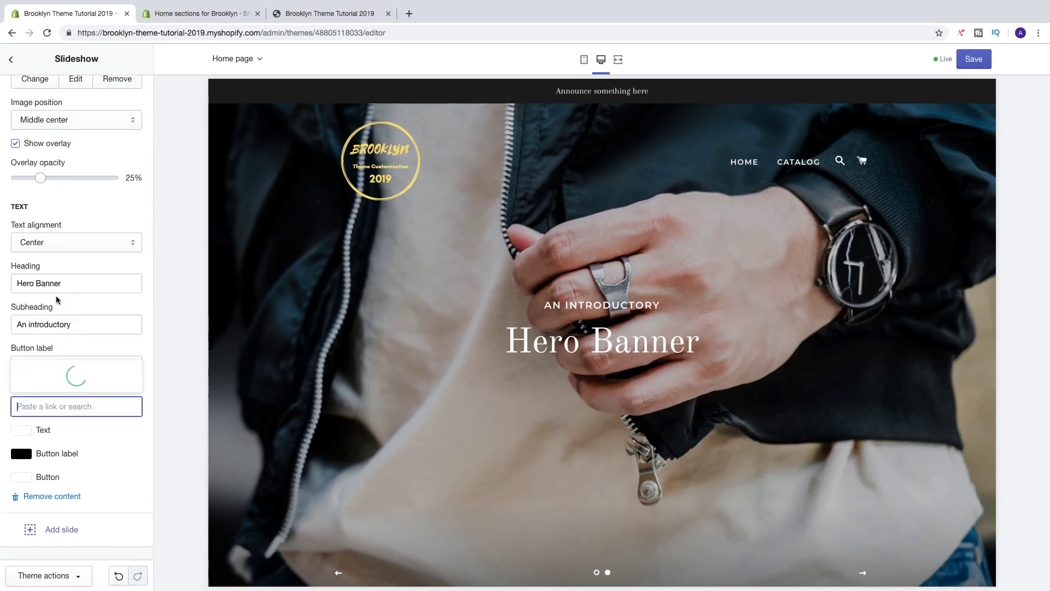
click(60, 376)
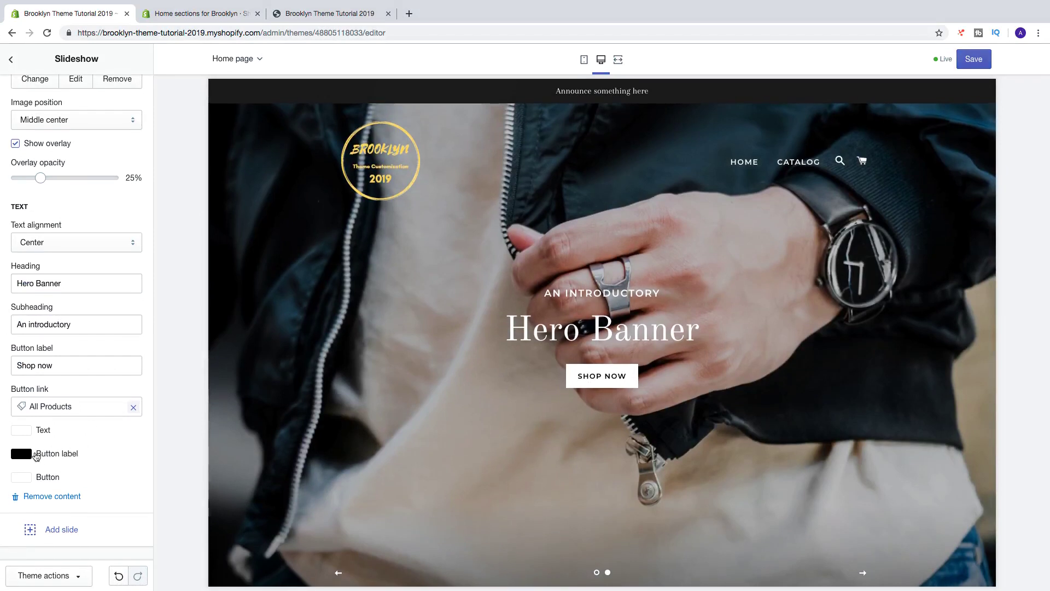
Make the button label white and the button red, then add a third slide
click(28, 458)
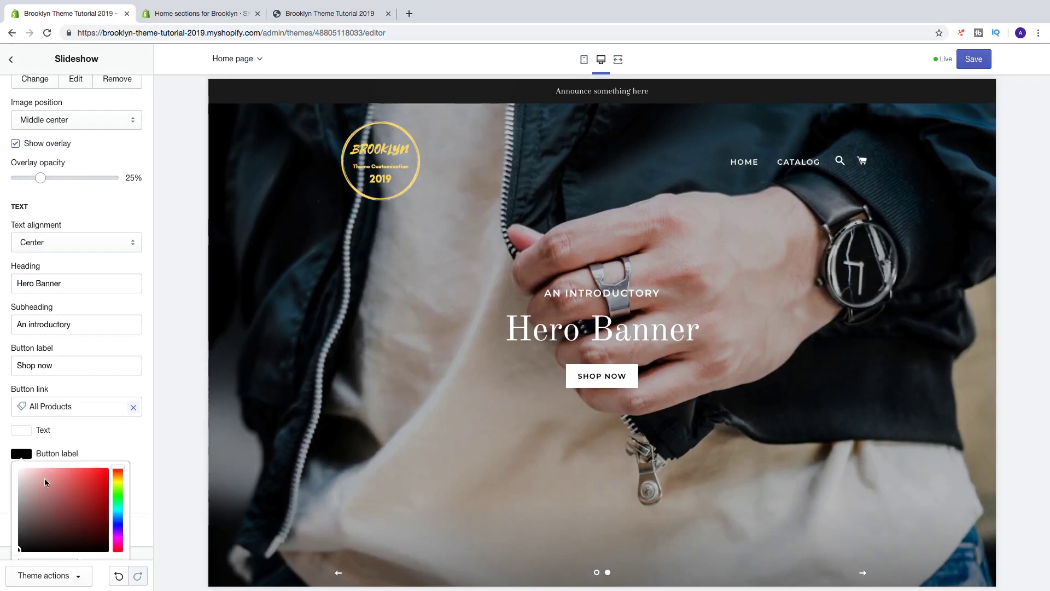
drag(45, 478, 15, 466)
click(21, 430)
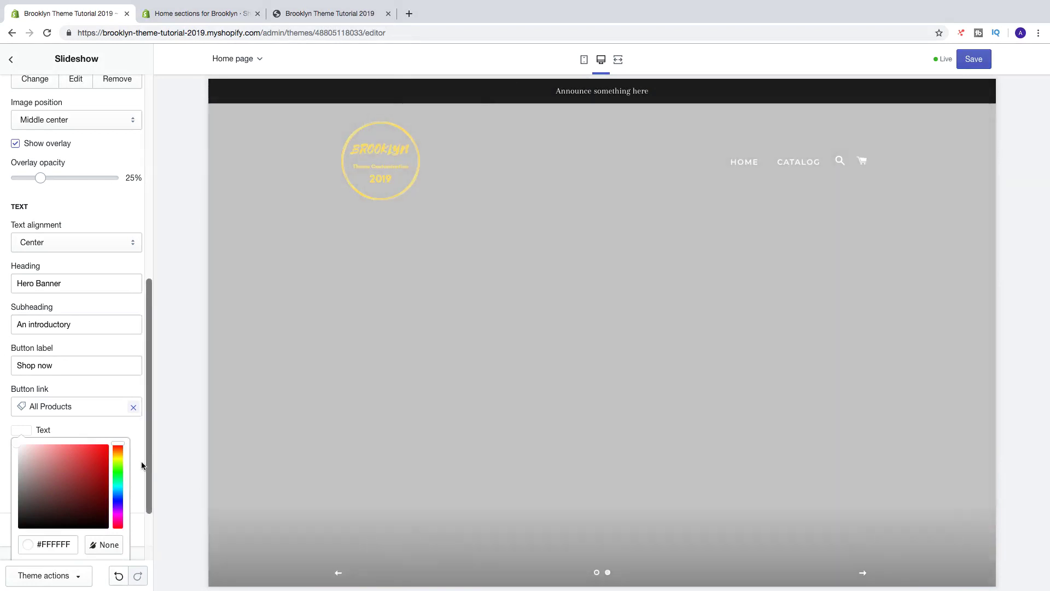
click(142, 466)
click(24, 477)
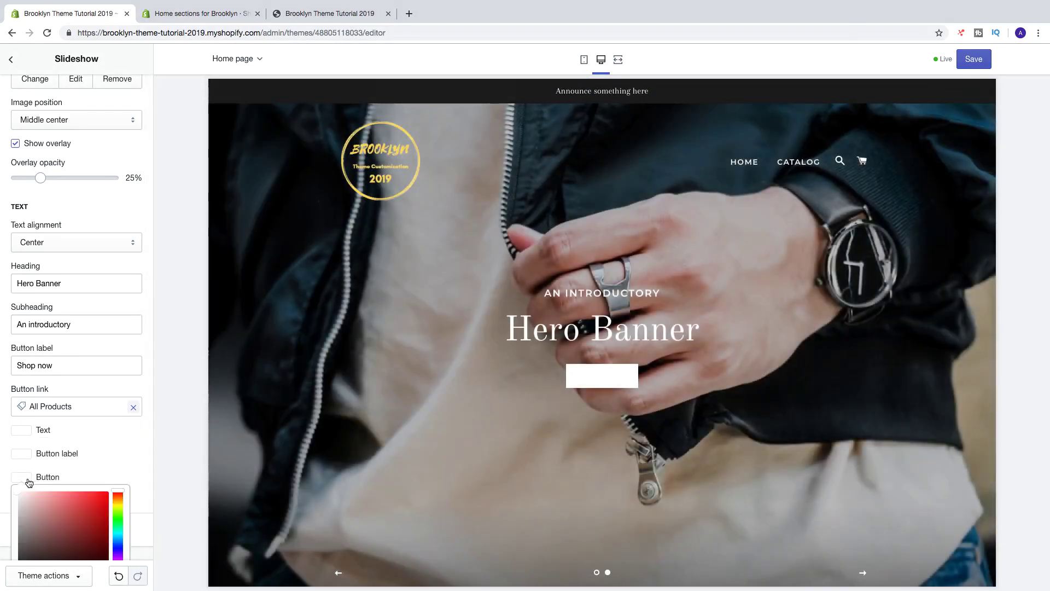
click(78, 505)
click(21, 453)
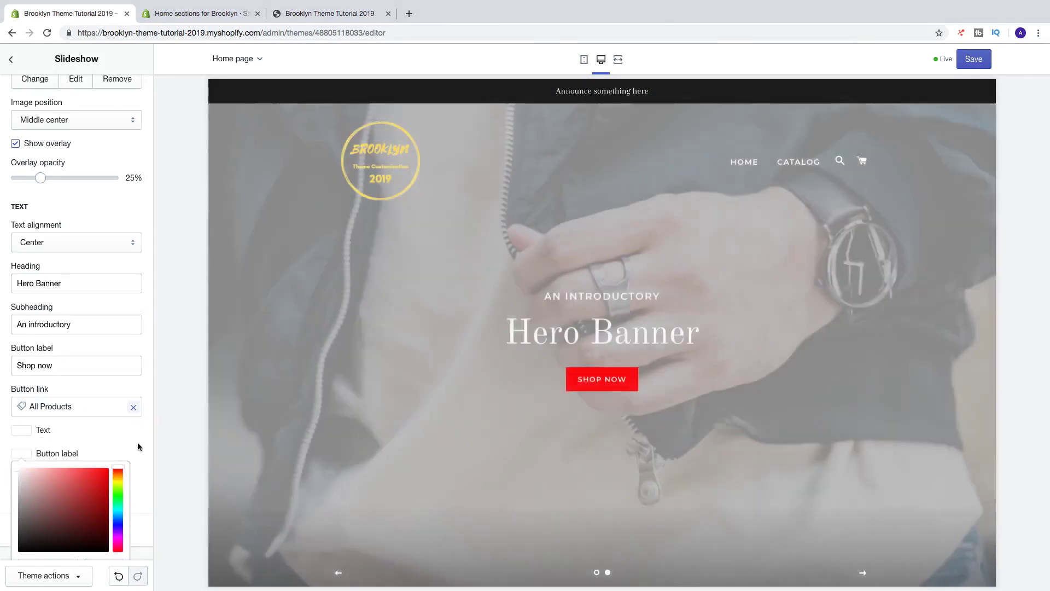
click(136, 442)
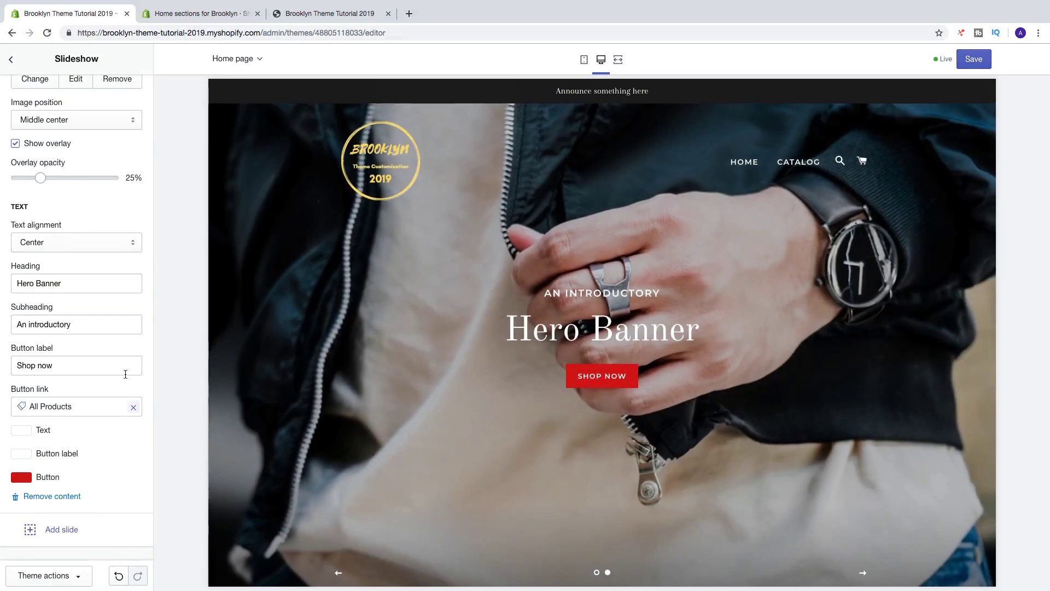
click(56, 533)
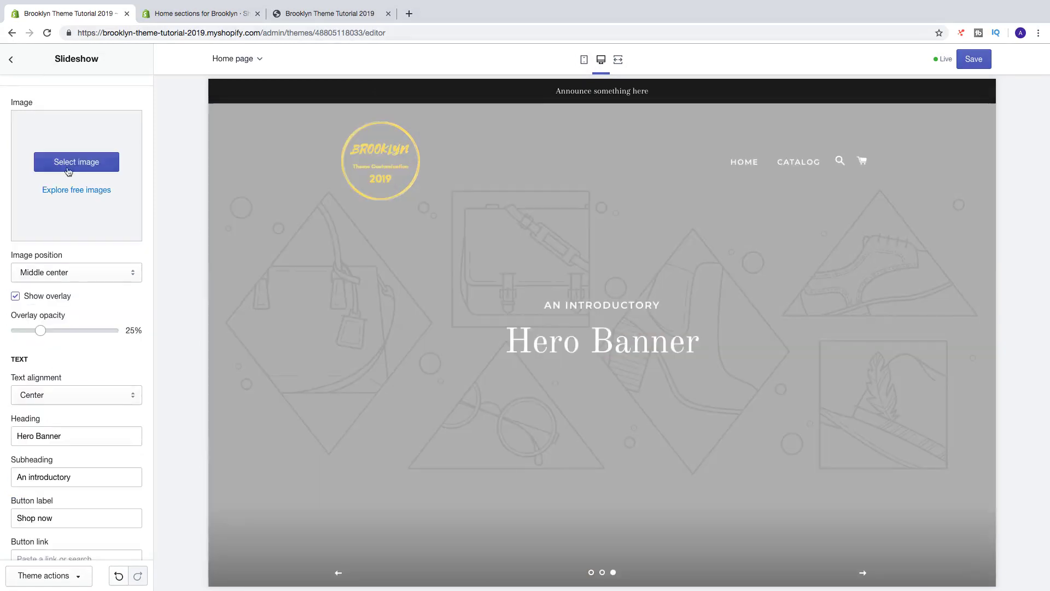
Delete the extra third slide from the slideshow
scroll(80, 289, up, 5)
scroll(83, 368, down, 8)
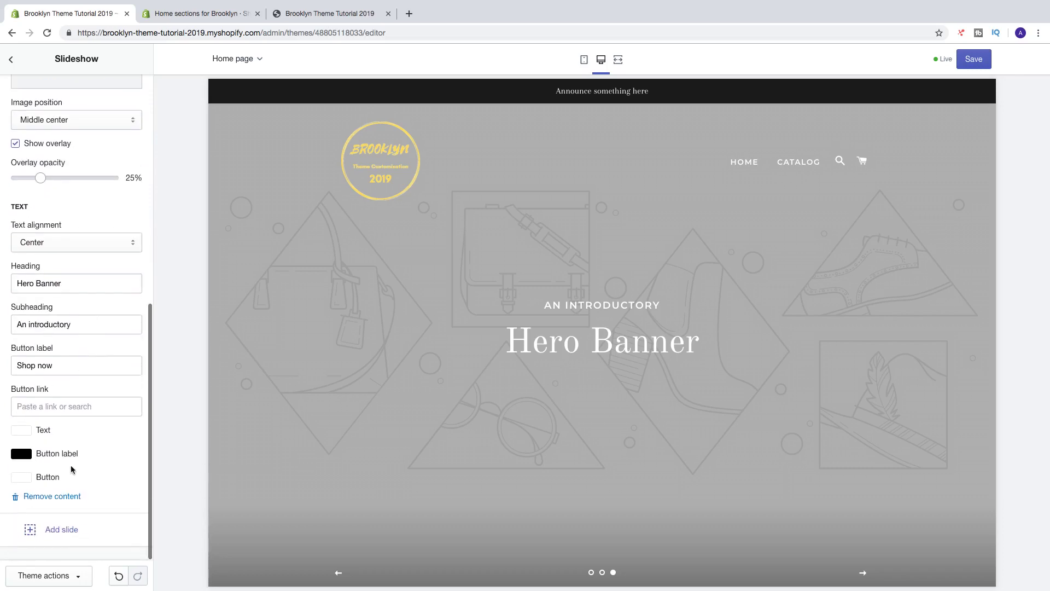
click(54, 497)
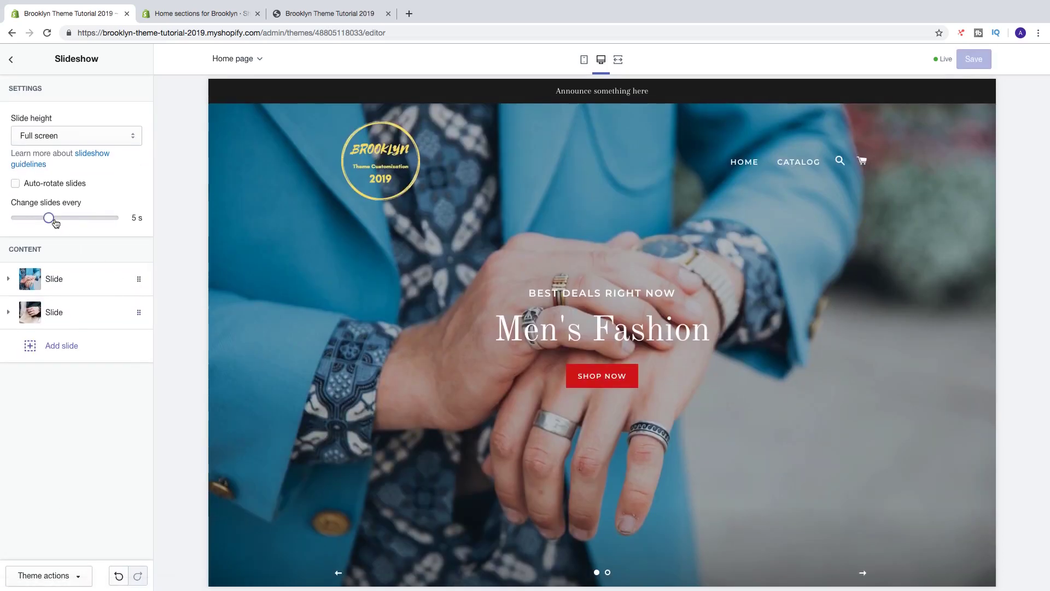
Set slides to change every 3 s, enable Auto-rotate slides, and save
drag(48, 219, 30, 218)
click(16, 184)
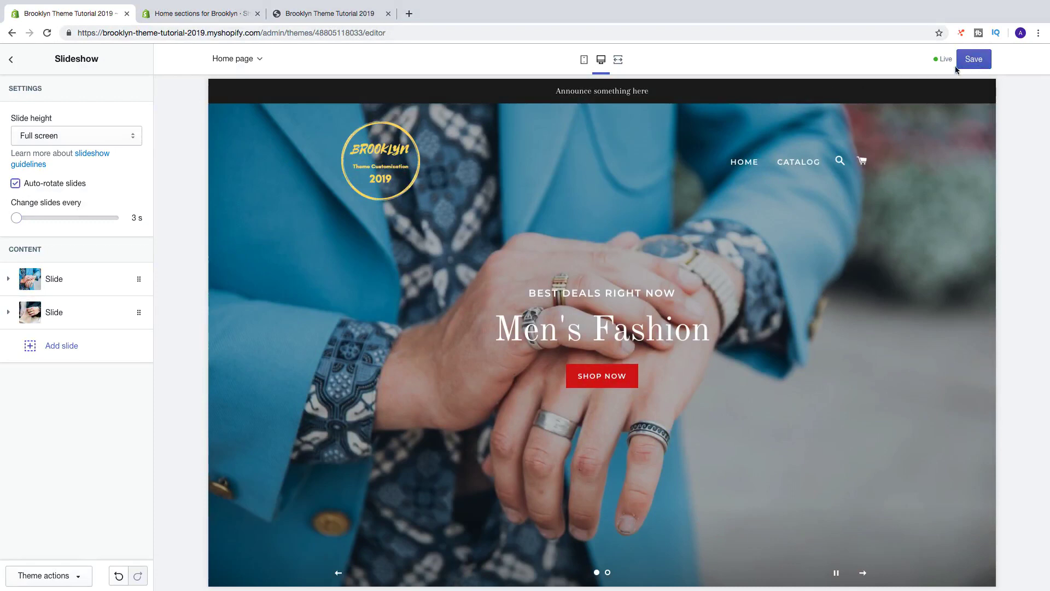
click(966, 64)
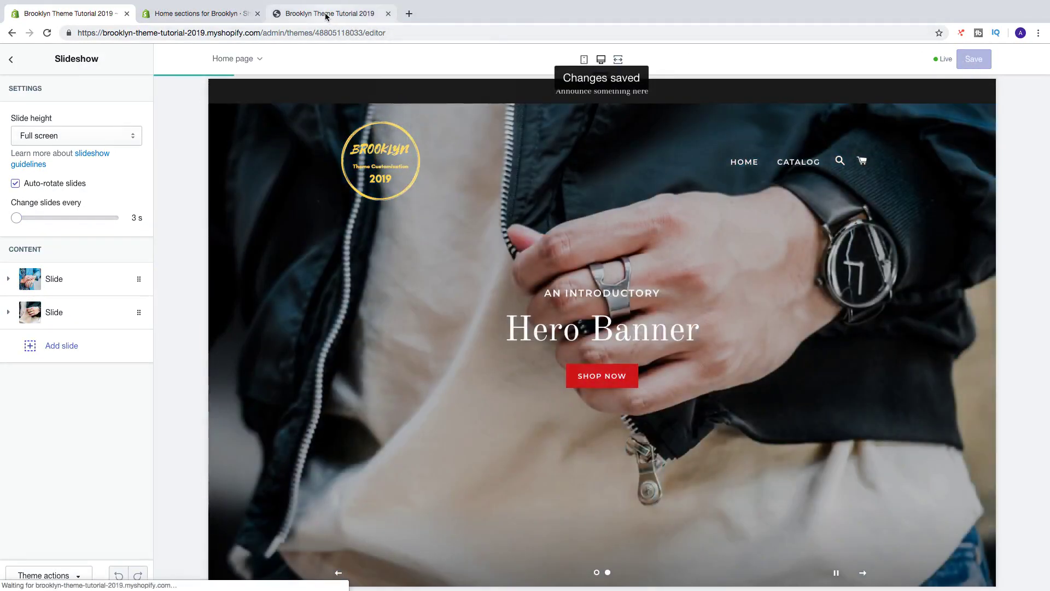
click(328, 13)
Reload the storefront, watch the two slides rotate, then follow the SHOP NOW link
click(47, 33)
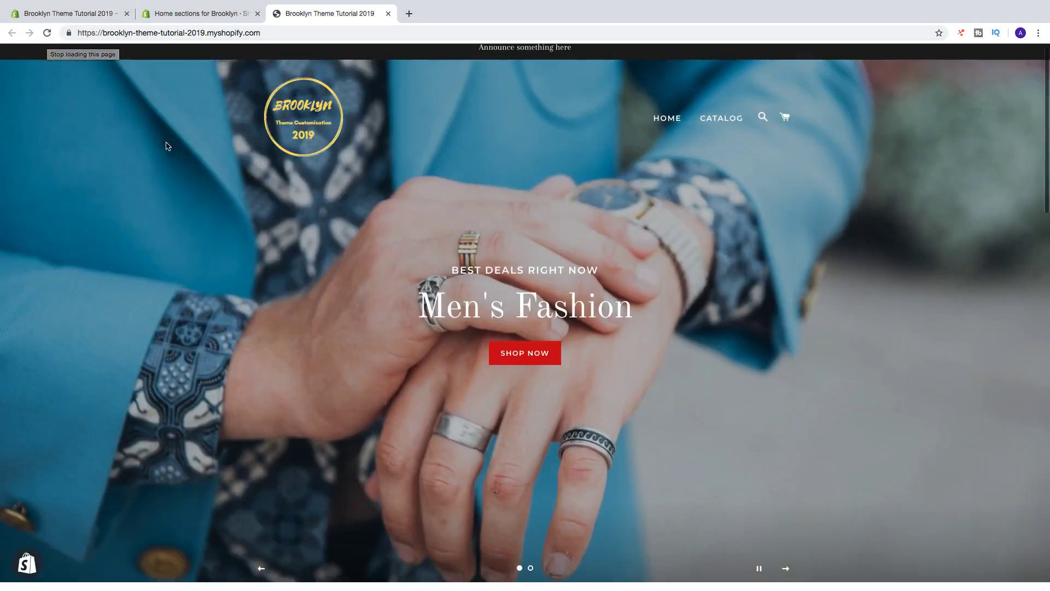
scroll(165, 145, down, 3)
scroll(166, 145, up, 1)
scroll(165, 144, up, 1)
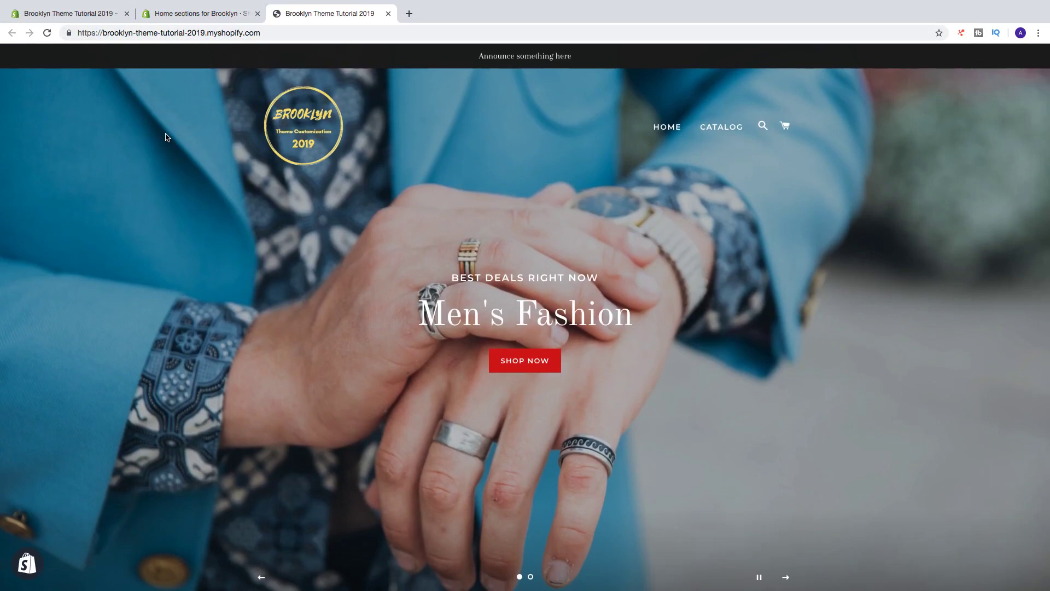
scroll(187, 147, down, 1)
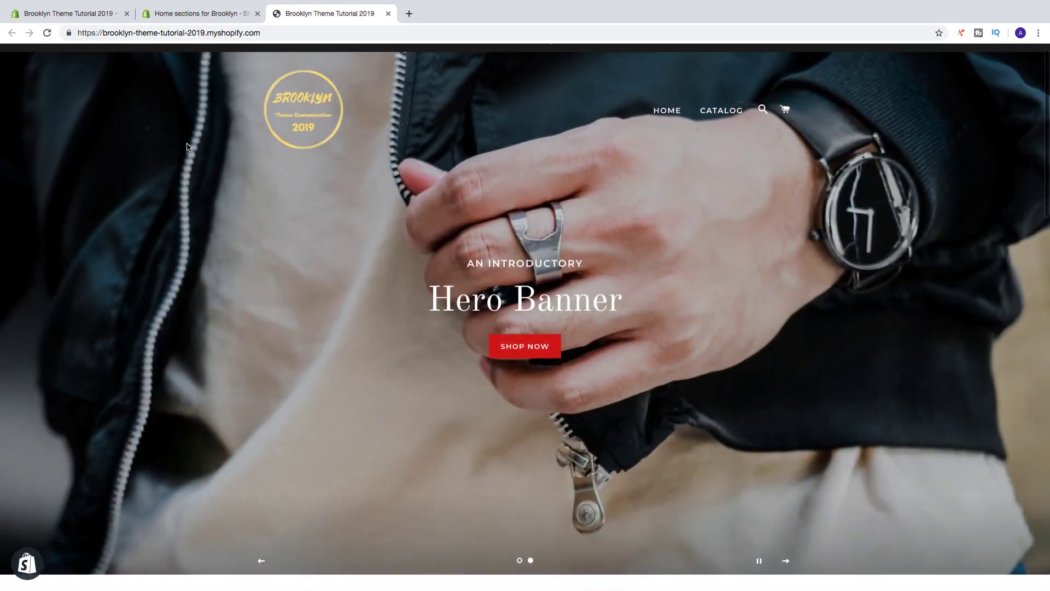
scroll(187, 147, up, 1)
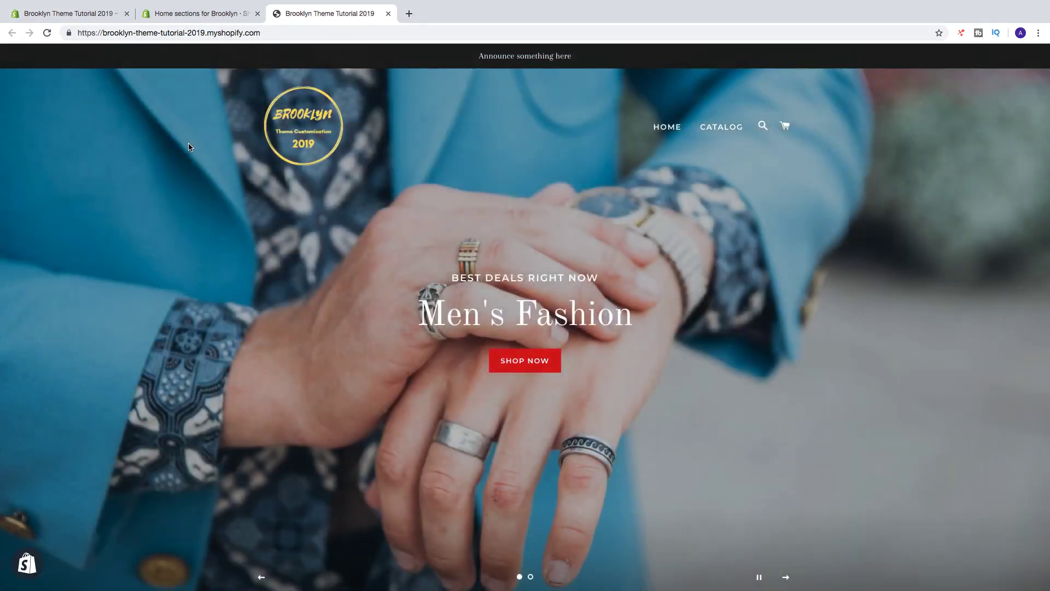
click(524, 366)
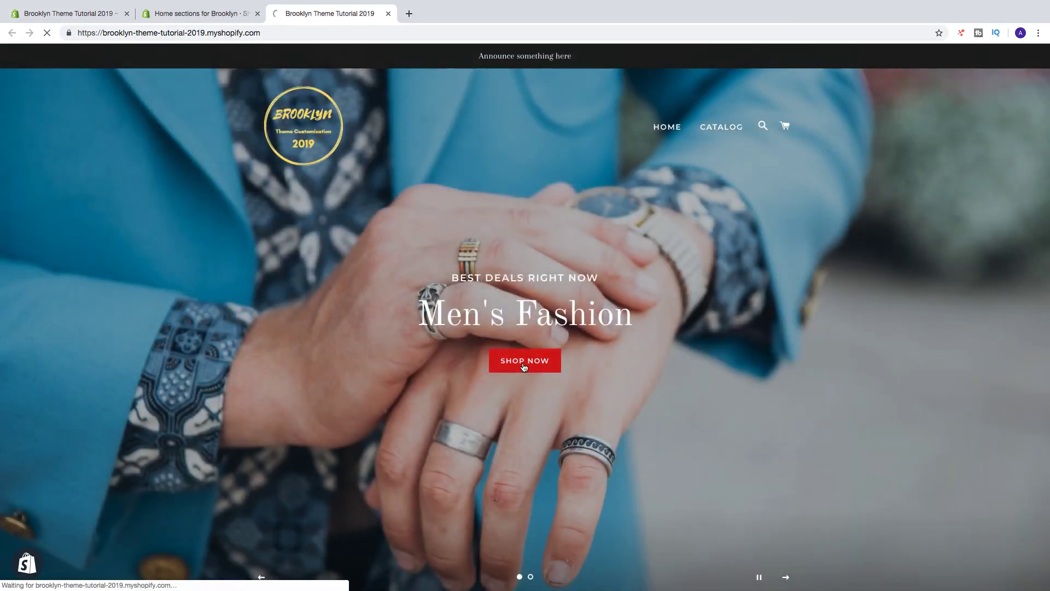